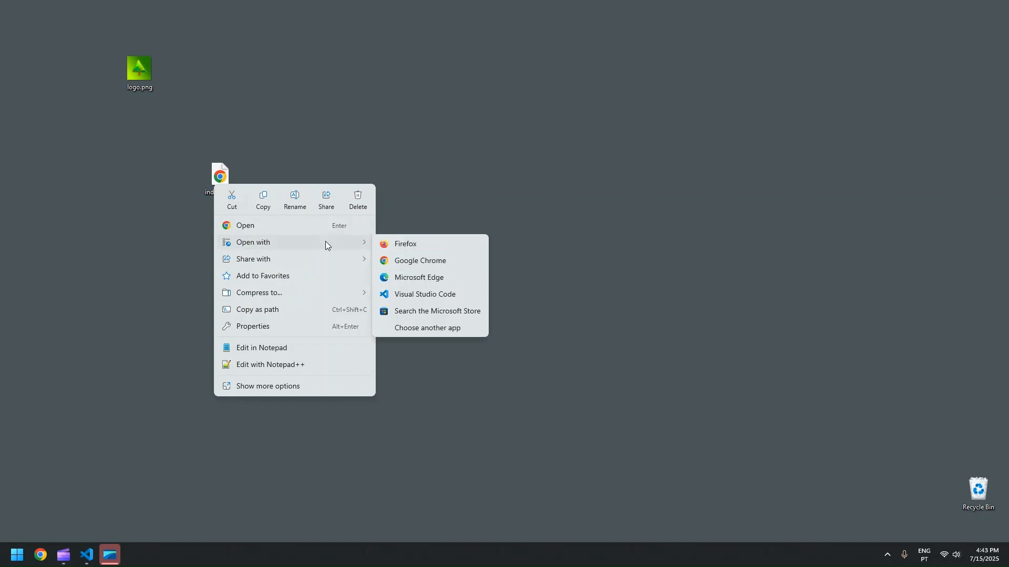
# - Open index.html from the desktop in Visual Studio Code and write an html element containing empty head and body elements
pyautogui.click(429, 297)
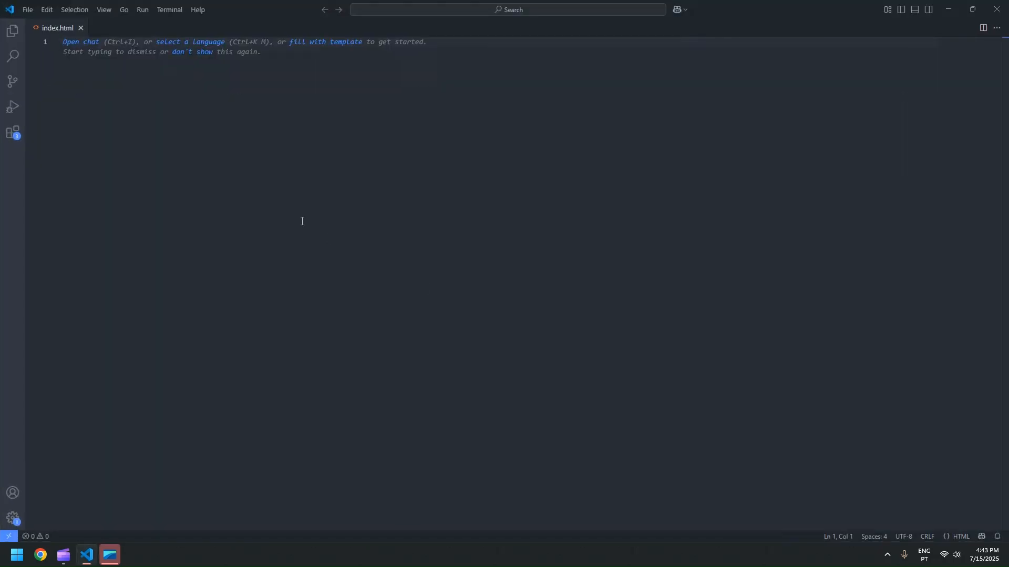
pyautogui.write('html')
pyautogui.press('Return')
pyautogui.press('Return')
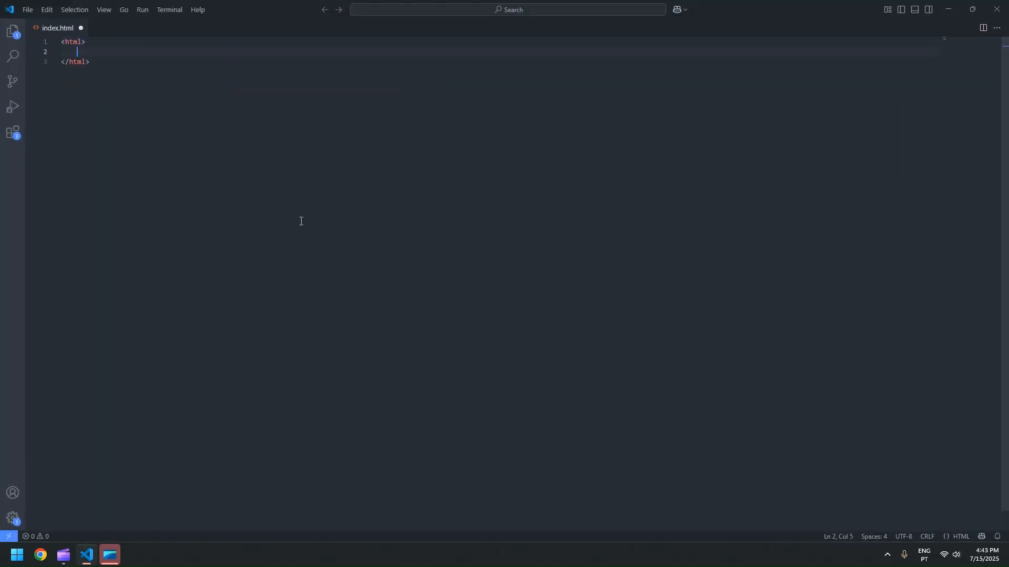
pyautogui.write('head')
pyautogui.press('Return')
pyautogui.press('Return')
pyautogui.press('End')
pyautogui.press('Return')
pyautogui.write('body')
pyautogui.press('Return')
pyautogui.press('Return')
# - Add a title element reading "My Github Page" inside the head
pyautogui.press('Up')
pyautogui.press('Up')
pyautogui.press('Up')
pyautogui.write('title')
pyautogui.press('Return')
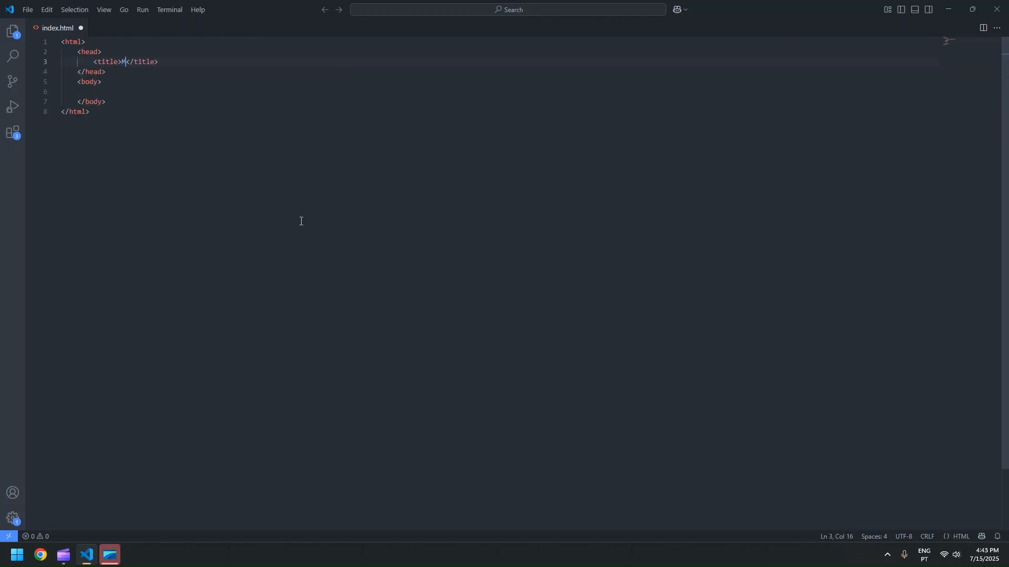
pyautogui.write('My Github Page')
# - Add the h1 heading "Github Pages" and the paragraph "It's just for testing!" to the body, and save the file
pyautogui.press('Down')
pyautogui.press('Down')
pyautogui.write('h1')
pyautogui.press('Tab')
pyautogui.write('Github Pages')
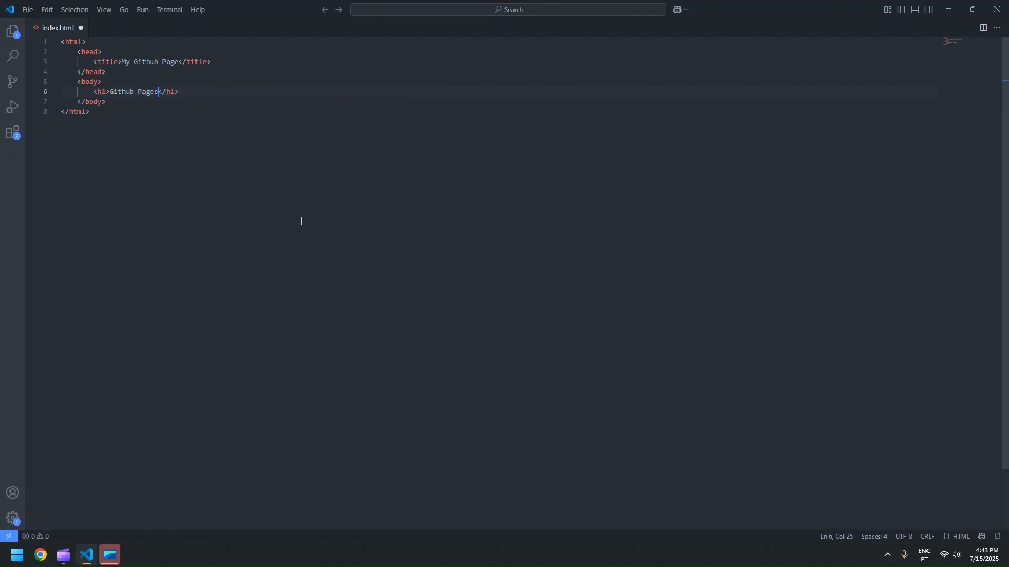
pyautogui.press('Return')
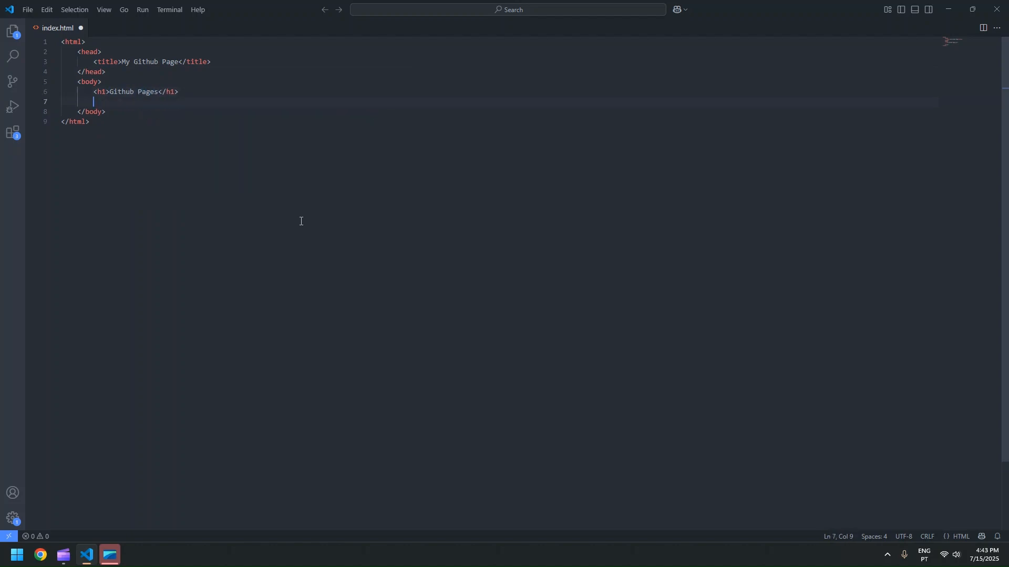
pyautogui.write("<p>It's just for testing!</p>")
pyautogui.hotkey('ctrl', 's')
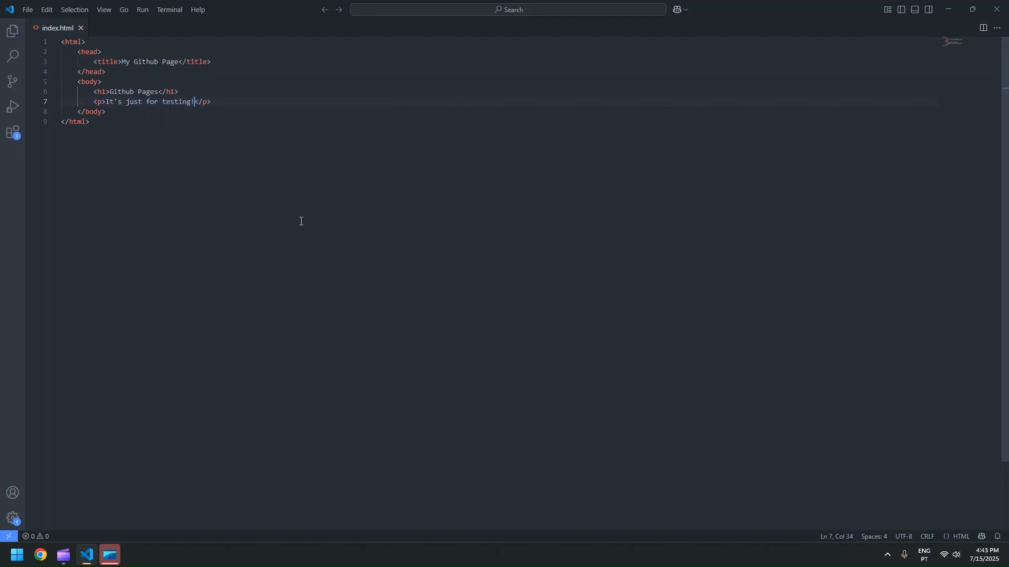
# - Switch to Chrome to preview index.html from the desktop, check the heading and paragraph text, and put the browser away
pyautogui.click(956, 11)
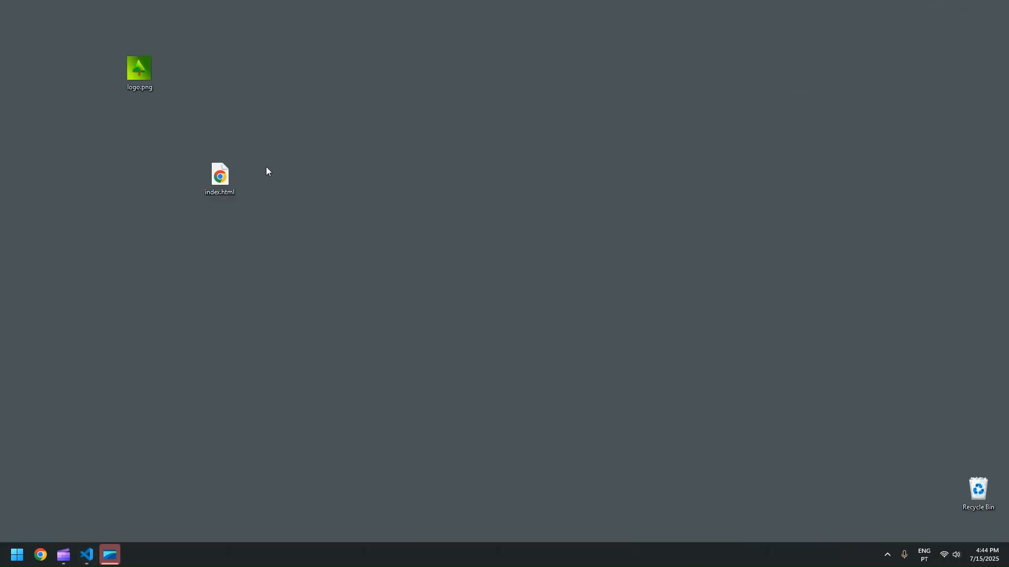
pyautogui.doubleClick(228, 178)
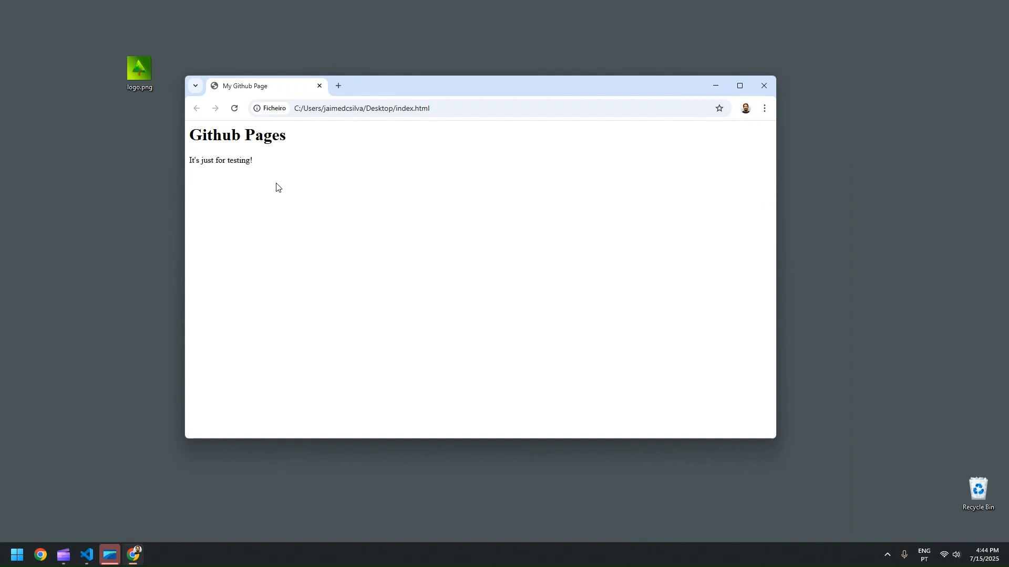
pyautogui.moveTo(263, 185); pyautogui.dragTo(194, 135)
pyautogui.click(270, 185)
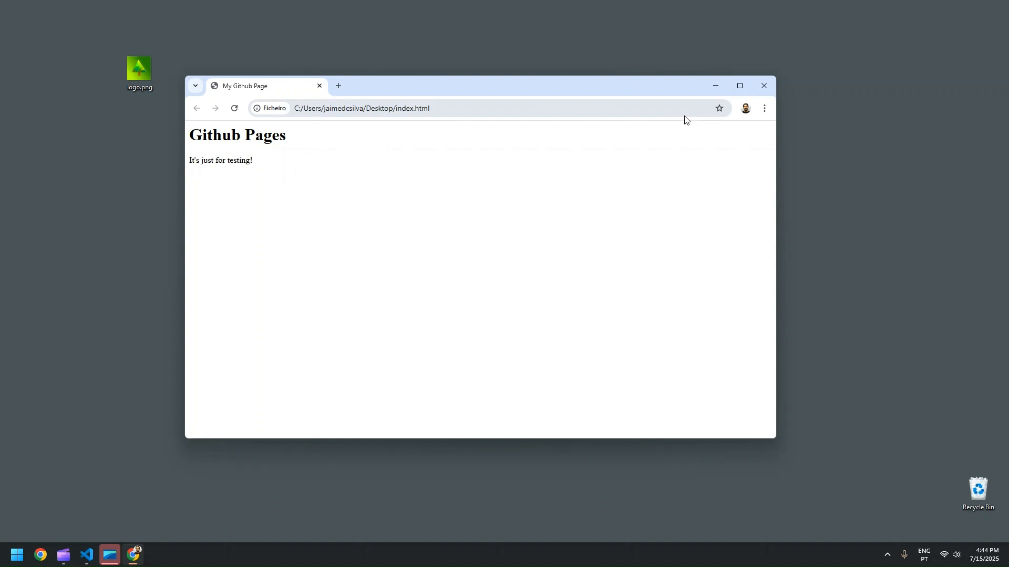
pyautogui.click(714, 79)
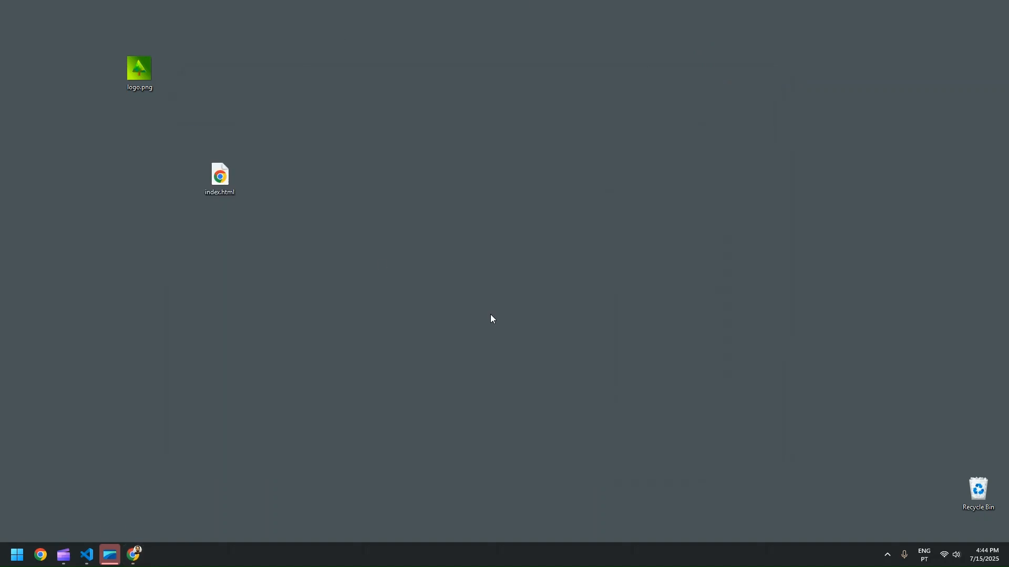
pyautogui.rightClick(222, 276)
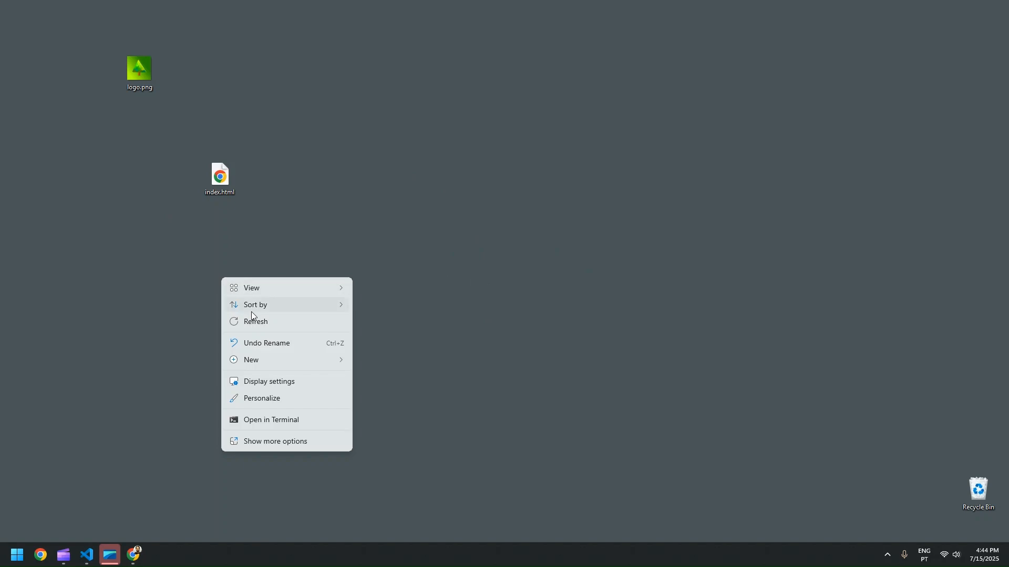
pyautogui.click(251, 320)
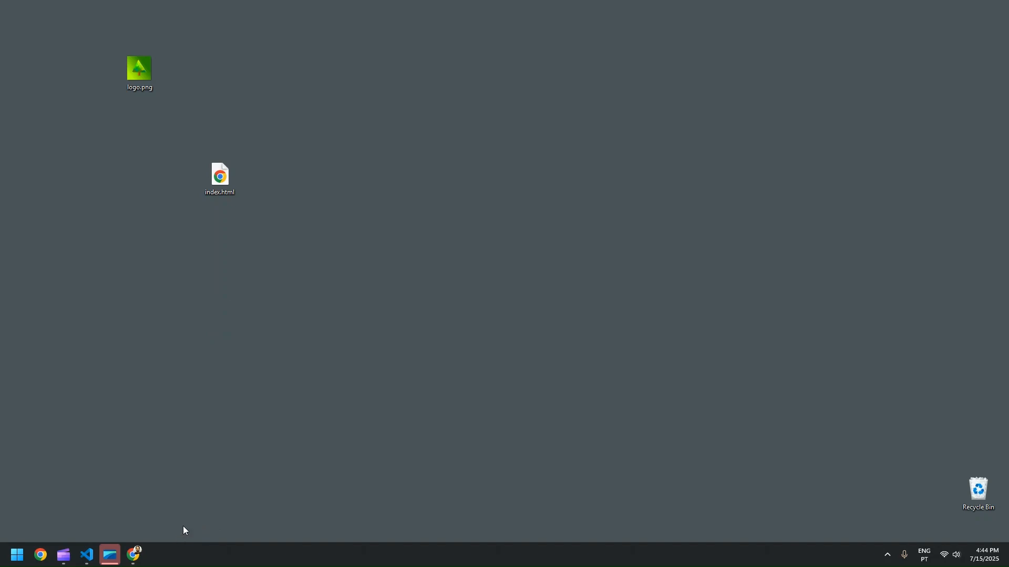
# - Switch back to Chrome and open GitHub in a new tab
pyautogui.click(134, 554)
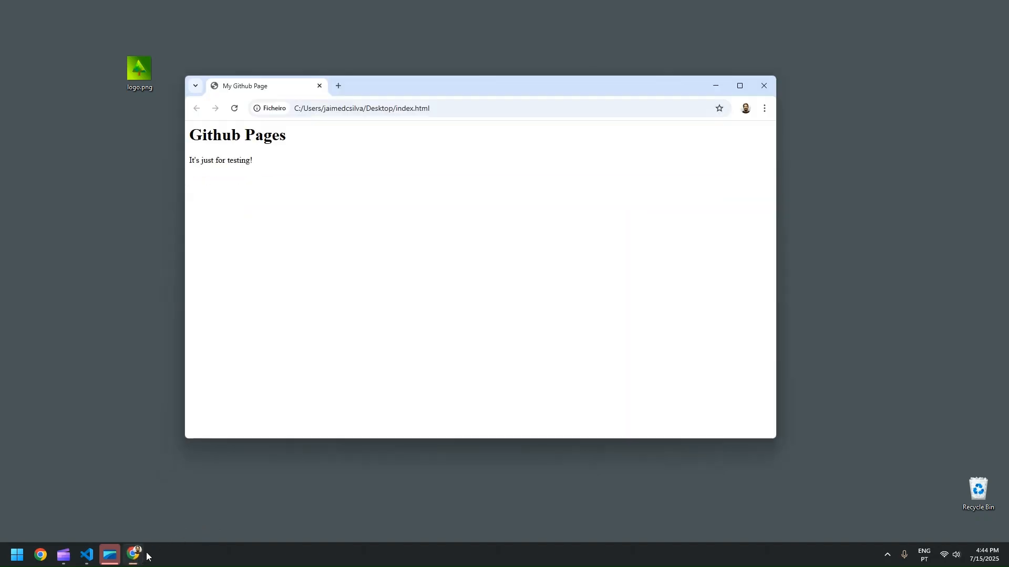
pyautogui.click(338, 87)
pyautogui.write('github')
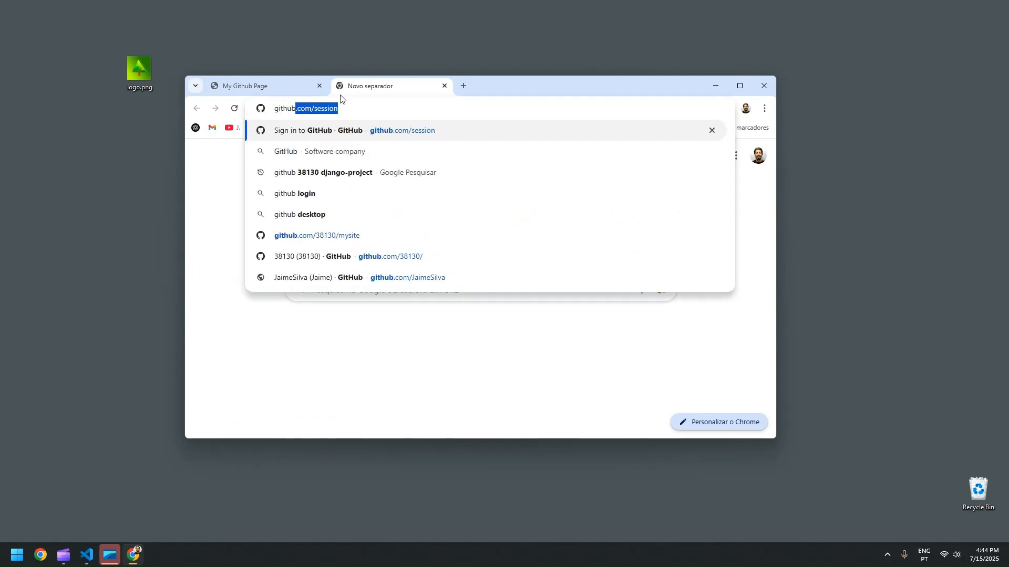
pyautogui.press('Return')
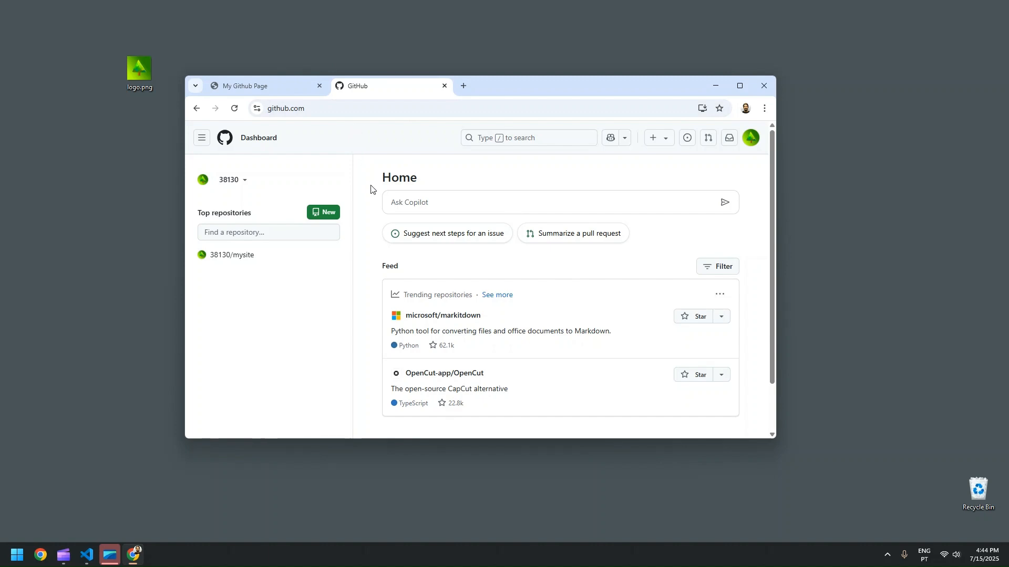
# - Create a new public repository named "yahiba" without a README, .gitignore template or license
pyautogui.click(329, 213)
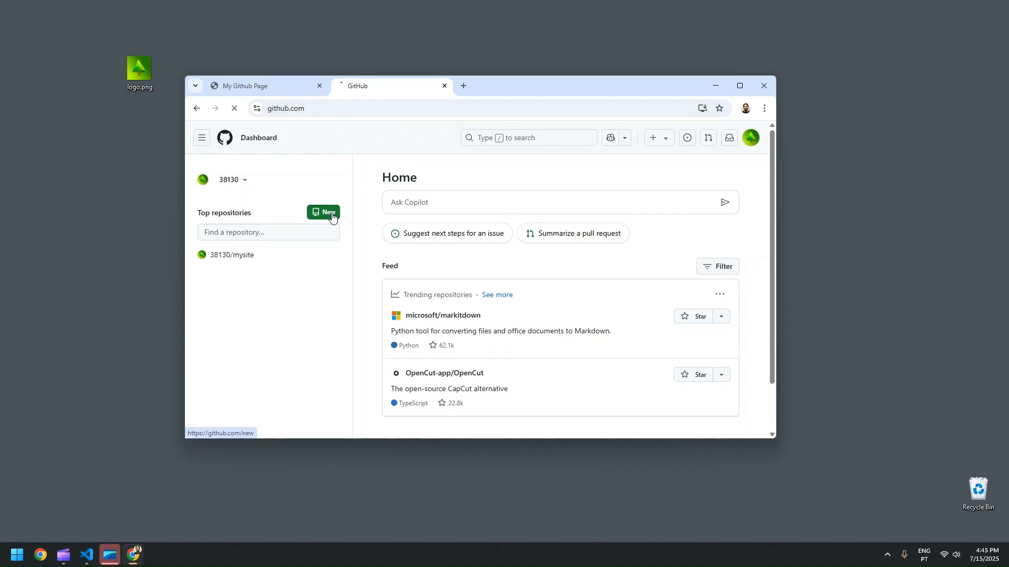
pyautogui.click(402, 265)
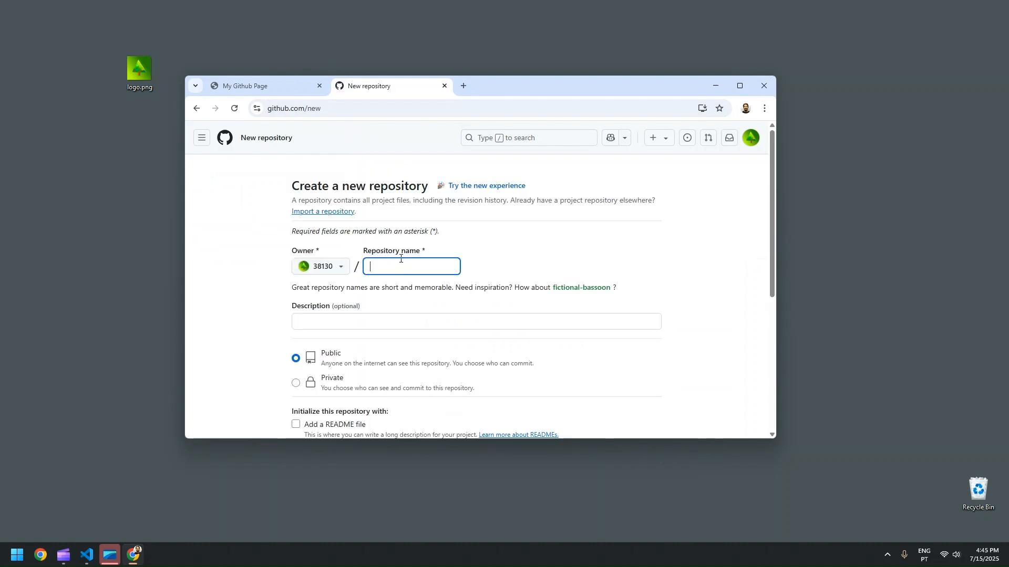
pyautogui.write('yahiba')
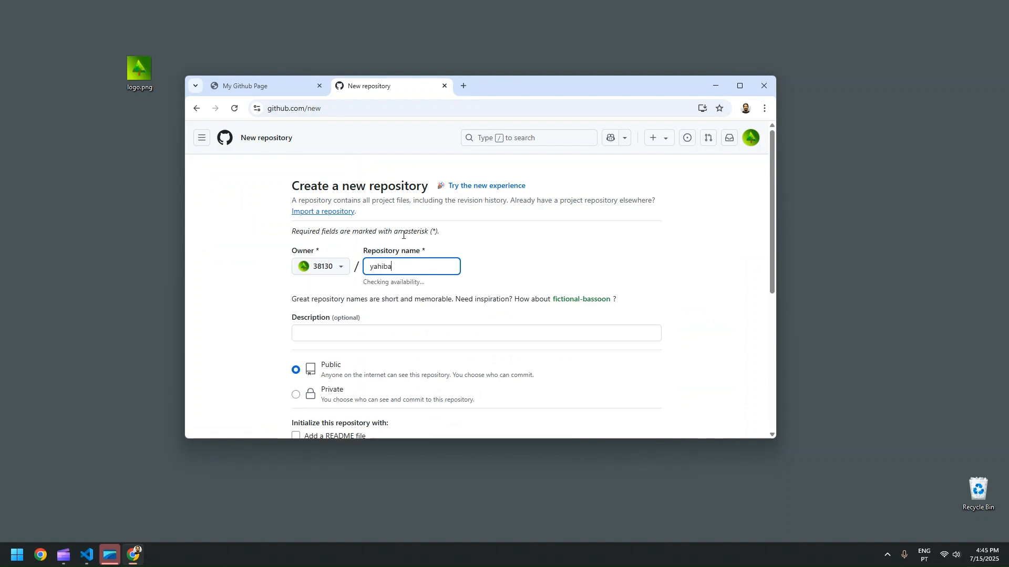
pyautogui.scroll(-2, 408, 266)
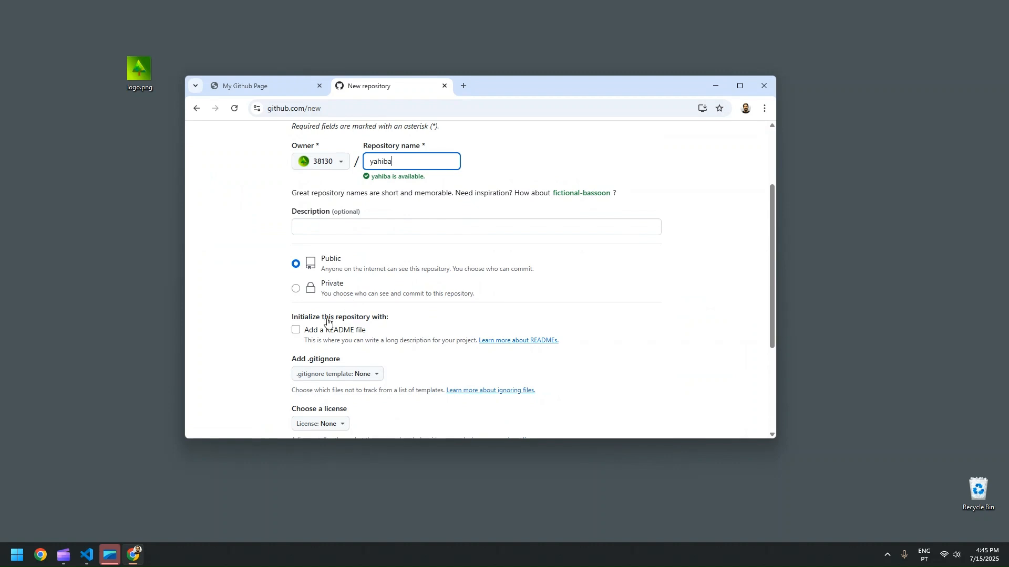
pyautogui.scroll(-3, 326, 319)
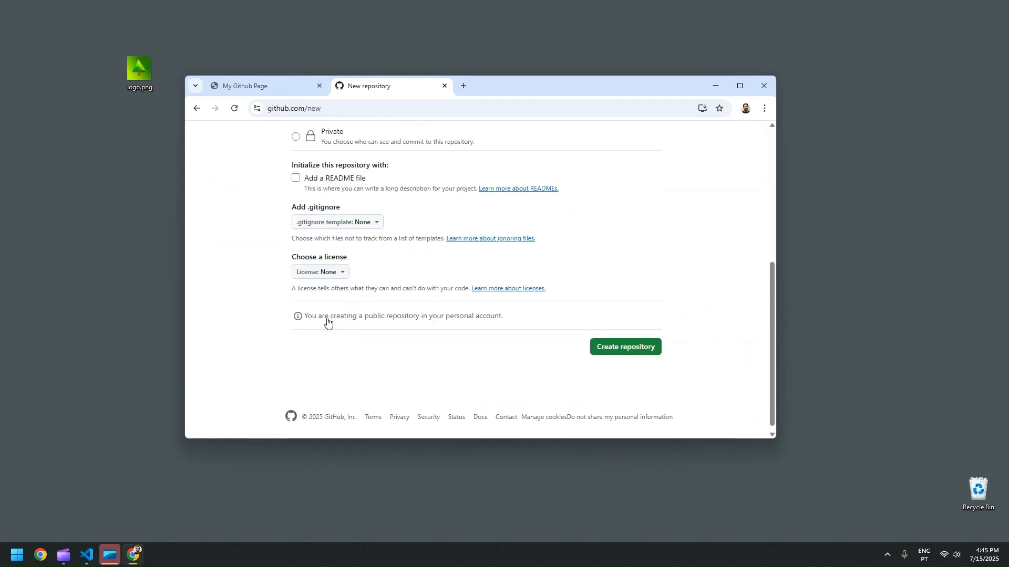
pyautogui.click(622, 349)
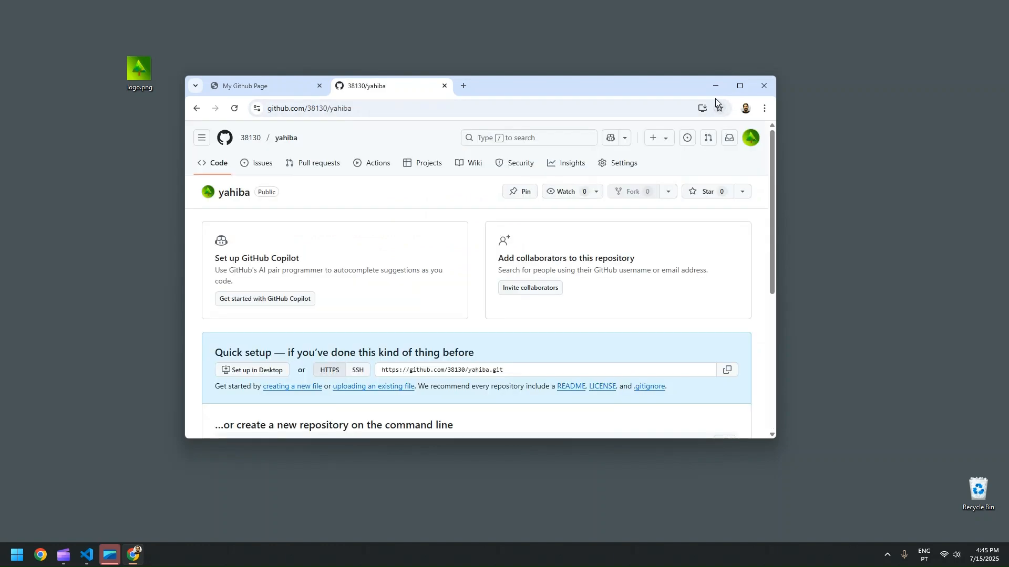
# - Upload index.html from the Desktop folder to the yahiba repository and commit it with the default message
pyautogui.click(740, 86)
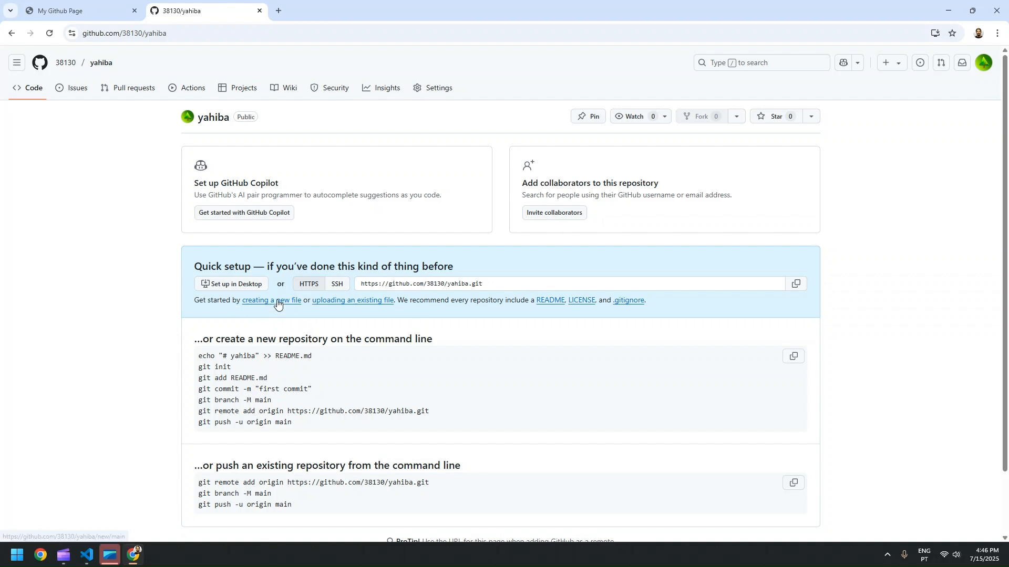
pyautogui.click(352, 305)
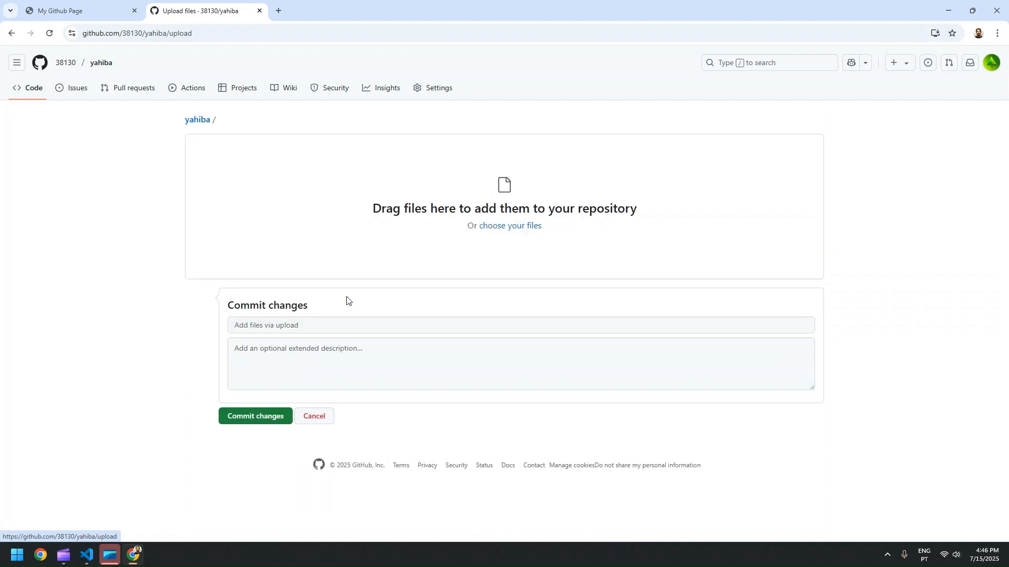
pyautogui.click(517, 226)
pyautogui.click(33, 125)
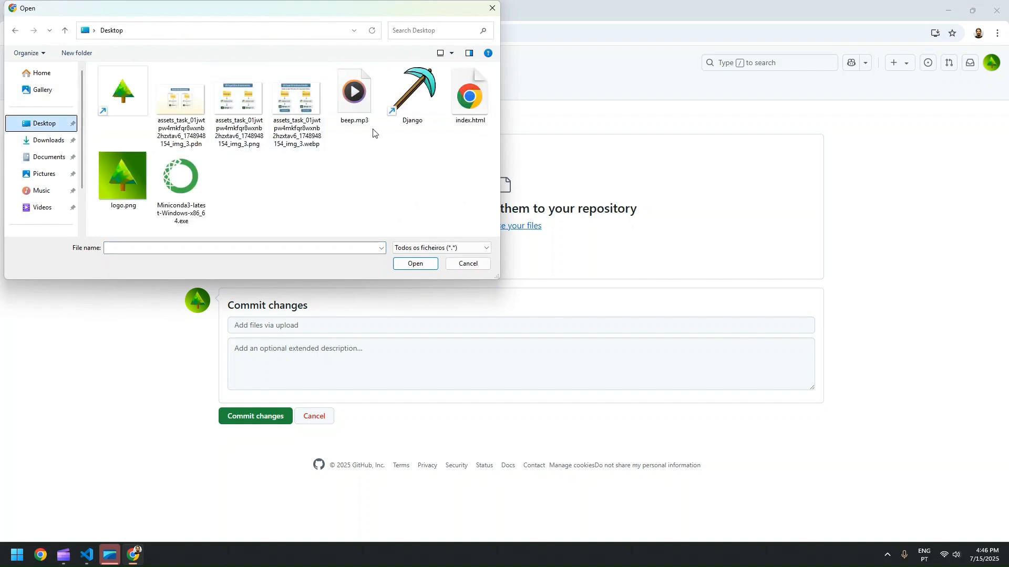
pyautogui.doubleClick(469, 98)
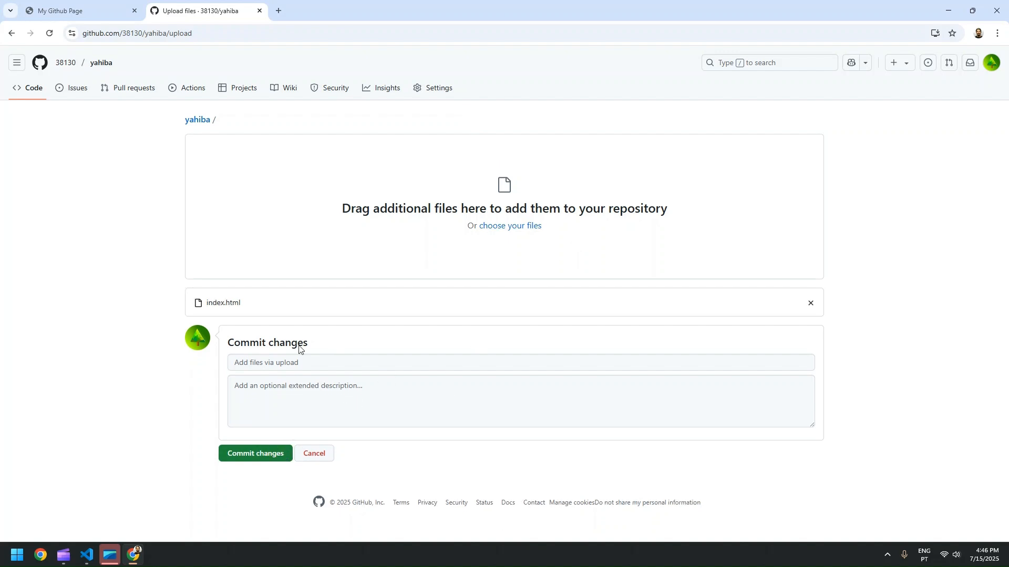
pyautogui.click(291, 361)
pyautogui.click(264, 459)
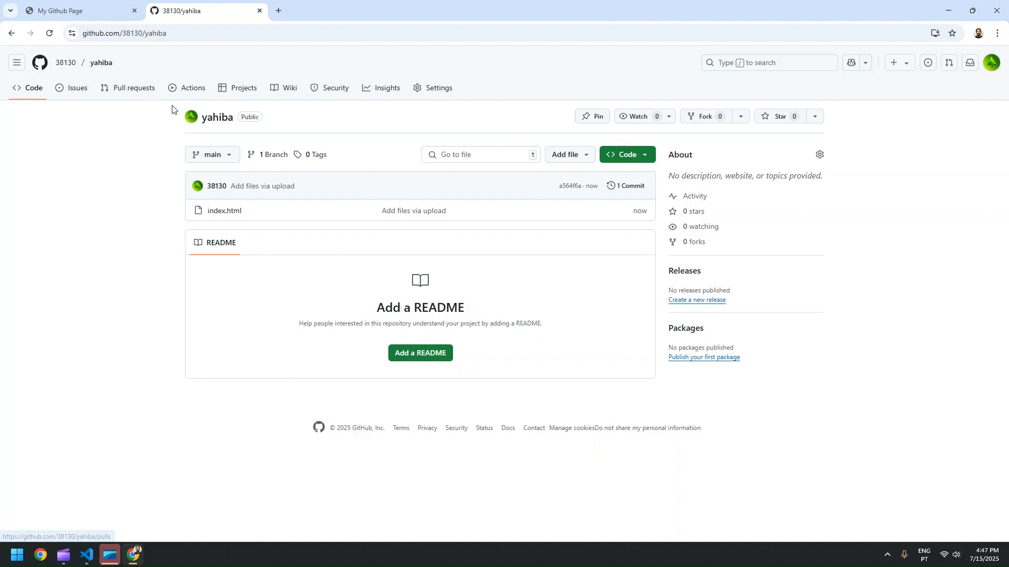
# - Enable GitHub Pages for the repository, deploying from the main branch and the / (root) folder, and save the source
pyautogui.click(437, 93)
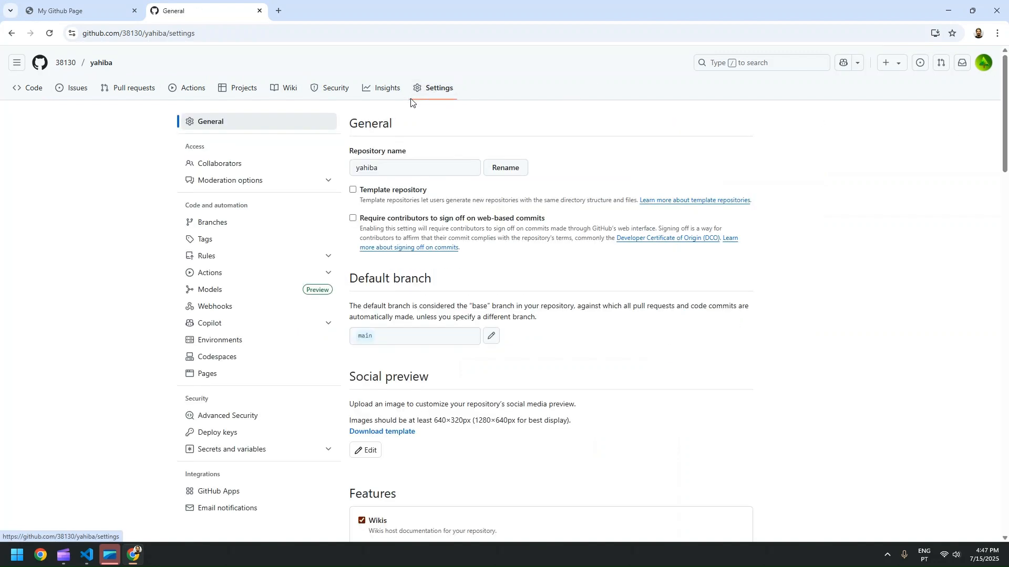
pyautogui.click(216, 379)
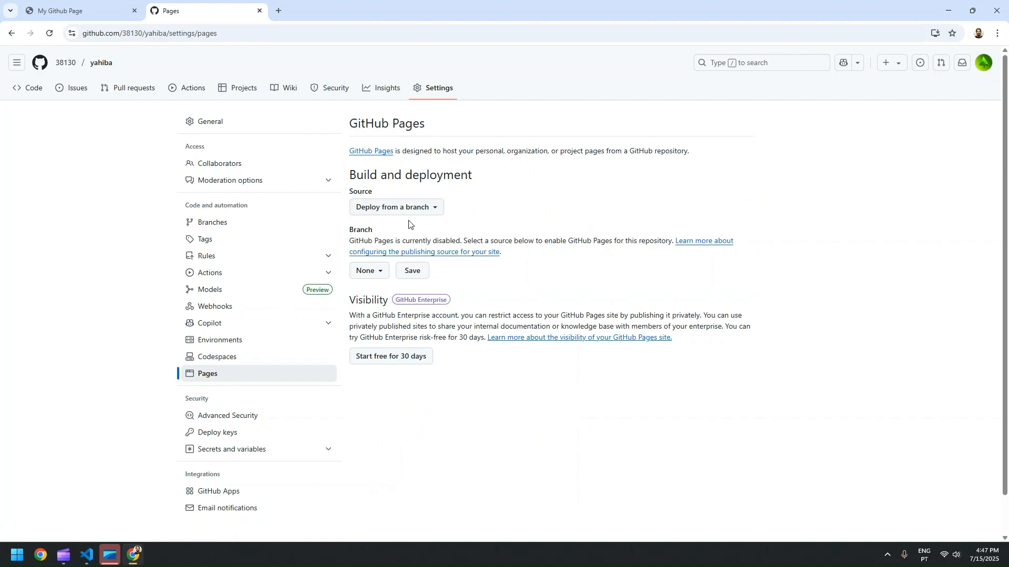
pyautogui.click(369, 273)
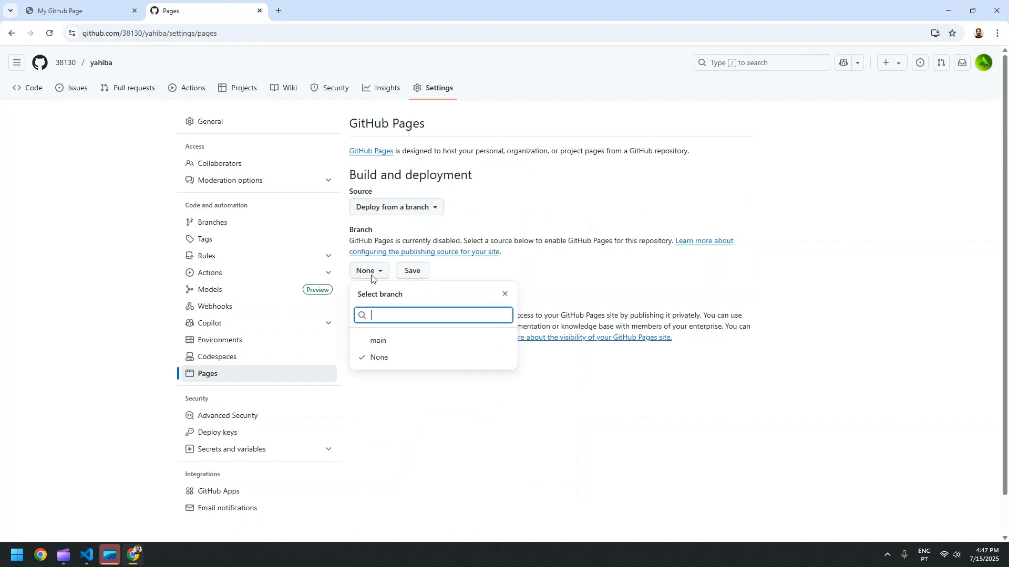
pyautogui.click(388, 346)
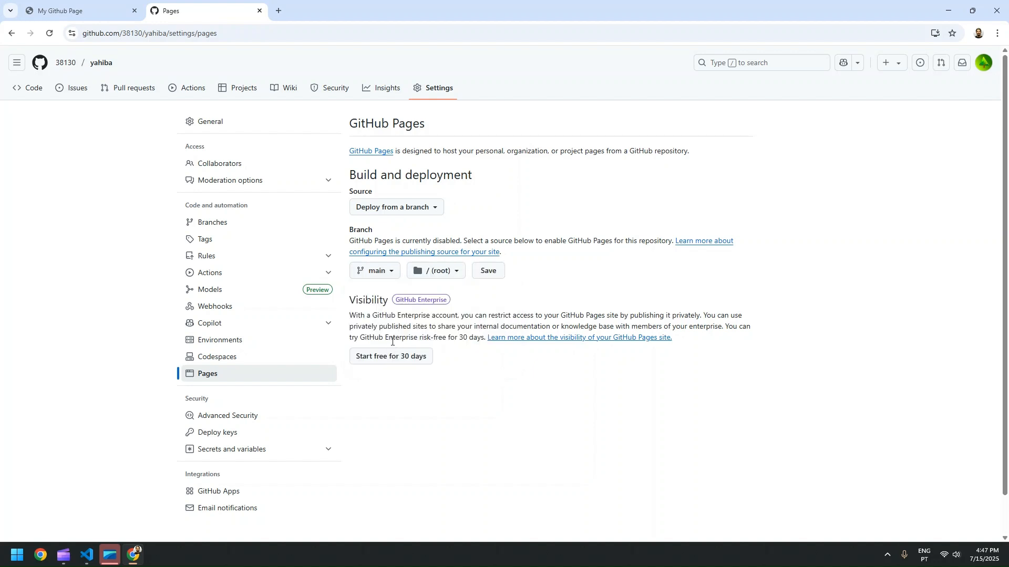
pyautogui.click(491, 282)
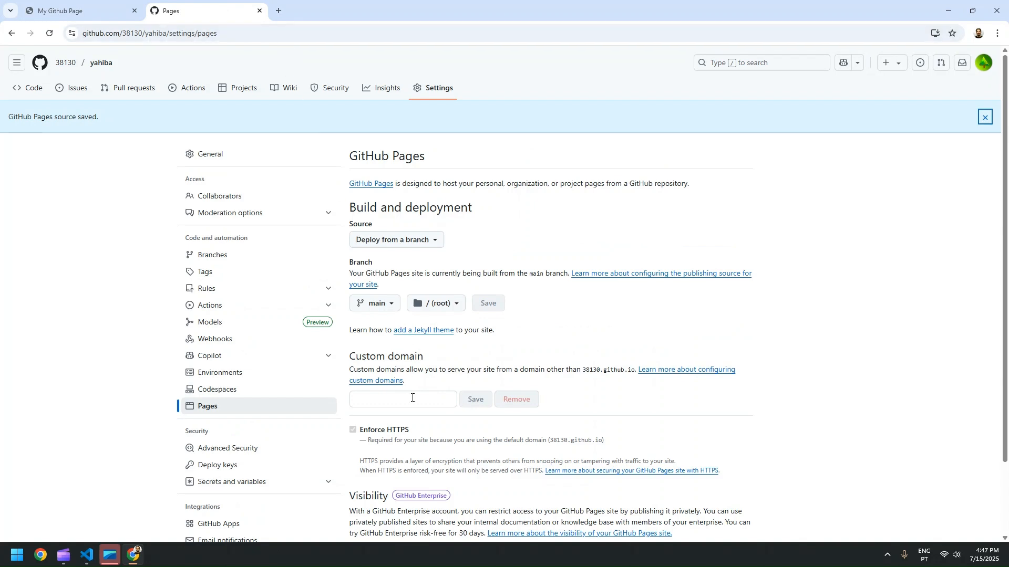
# - Switch to Visual Studio Code and note the account's username followed by ".github.io" two lines below the closing html tag, selecting that address
pyautogui.click(88, 557)
pyautogui.click(223, 217)
pyautogui.press('Return')
pyautogui.press('Return')
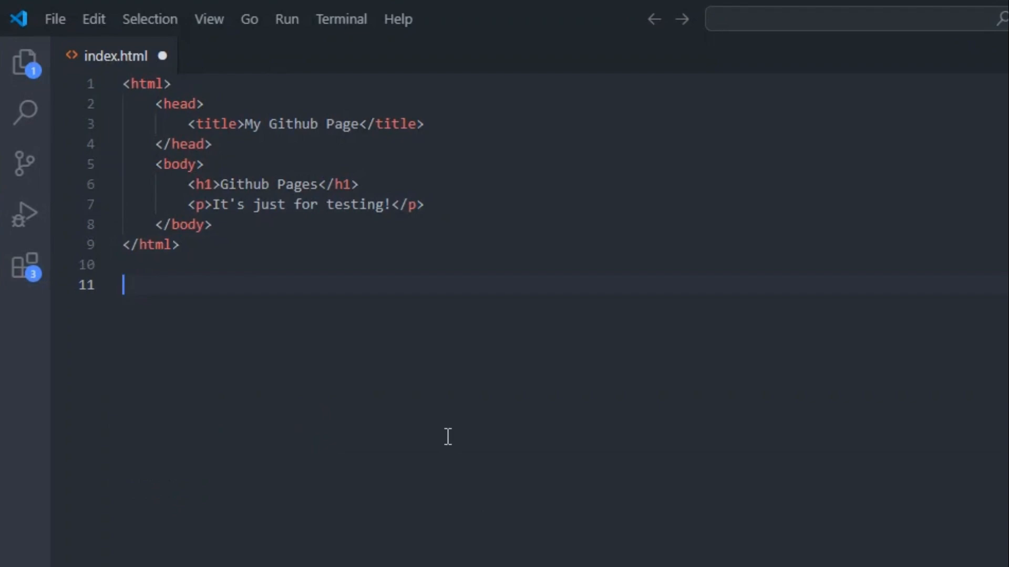
pyautogui.write('38130.github.io')
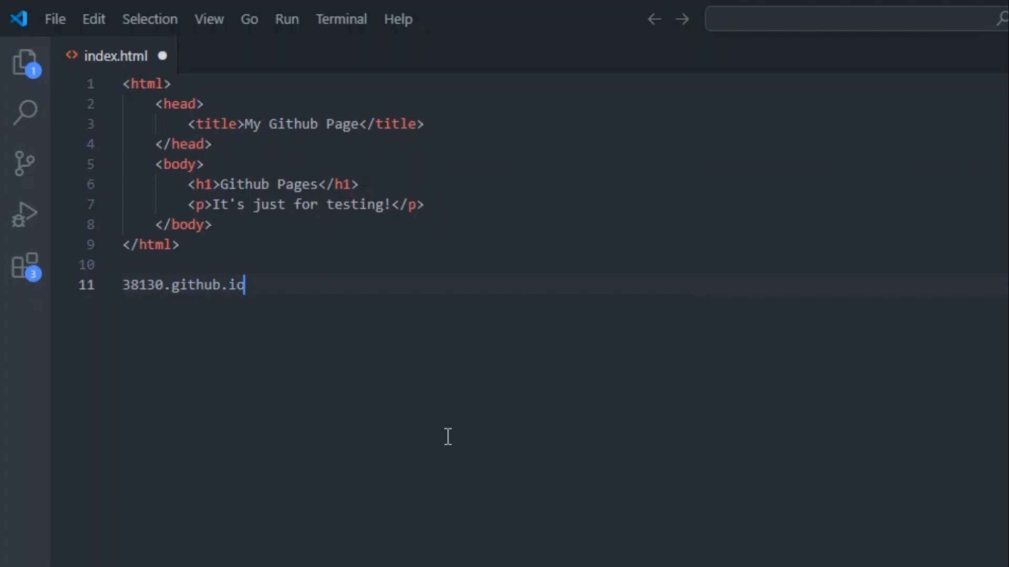
pyautogui.hotkey('shift', 'Home')
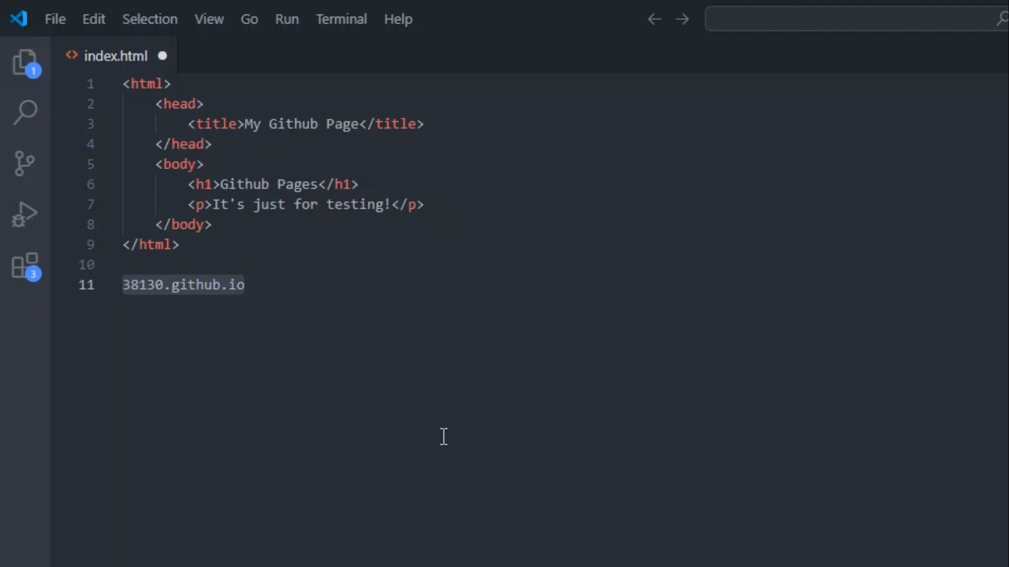
# - Note yahiba.com two lines below the github.io address in index.html and select it
pyautogui.press('End')
pyautogui.press('Return')
pyautogui.press('Return')
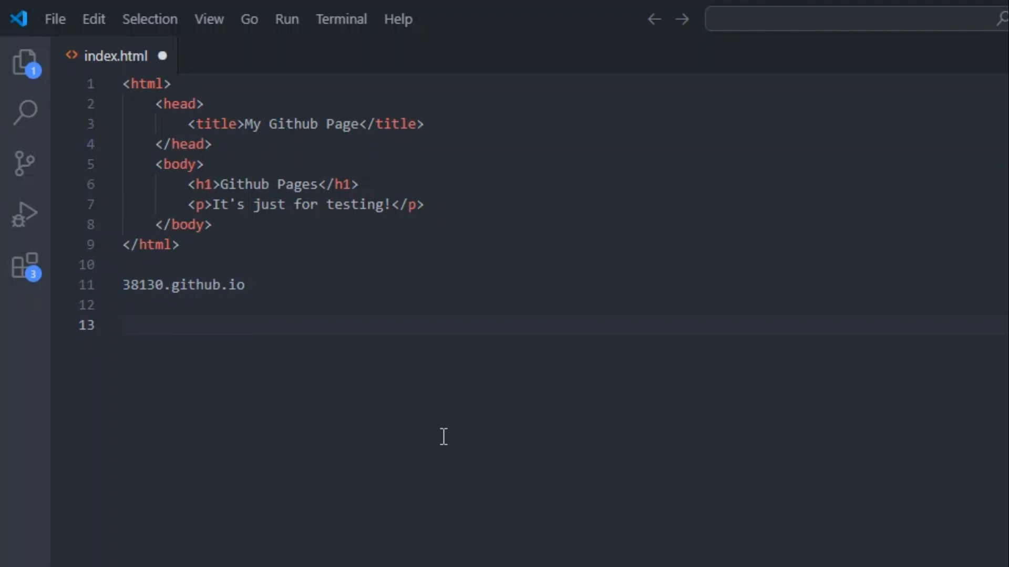
pyautogui.write('yahiba.com')
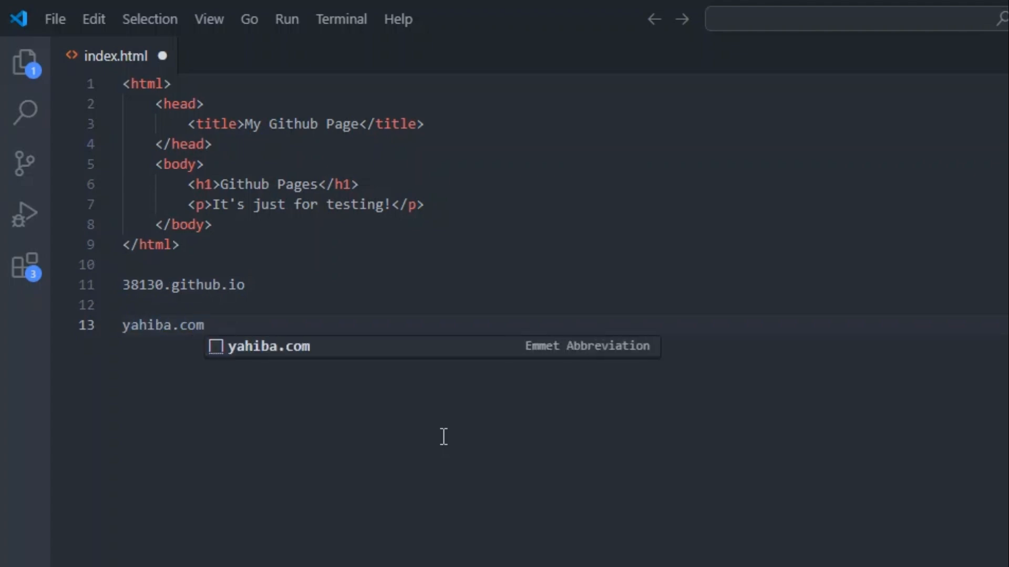
pyautogui.moveTo(237, 326); pyautogui.dragTo(45, 325)
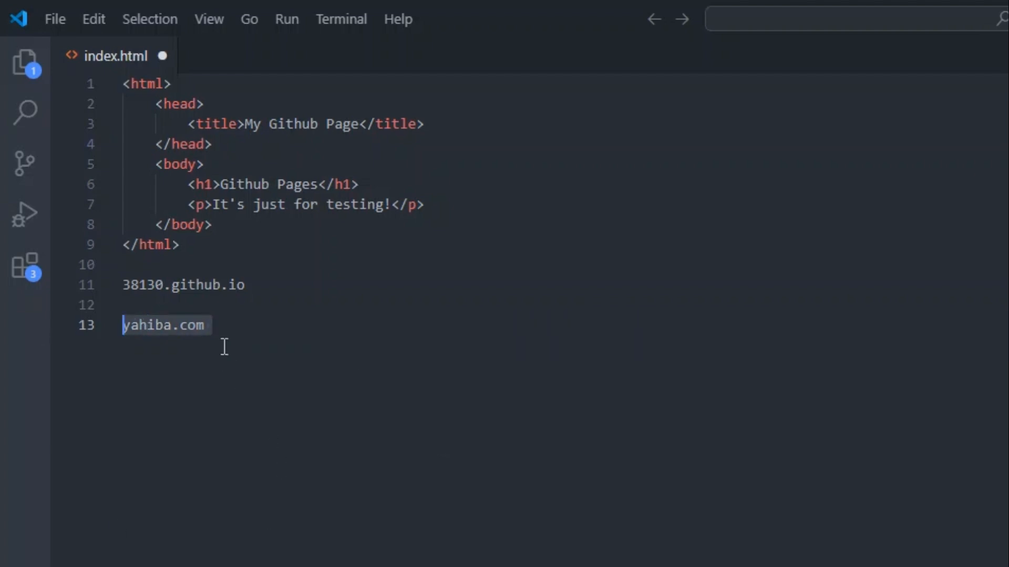
# - Delete both address notes below the closing html tag and switch back to the GitHub Pages settings in Chrome
pyautogui.moveTo(230, 334); pyautogui.dragTo(74, 275)
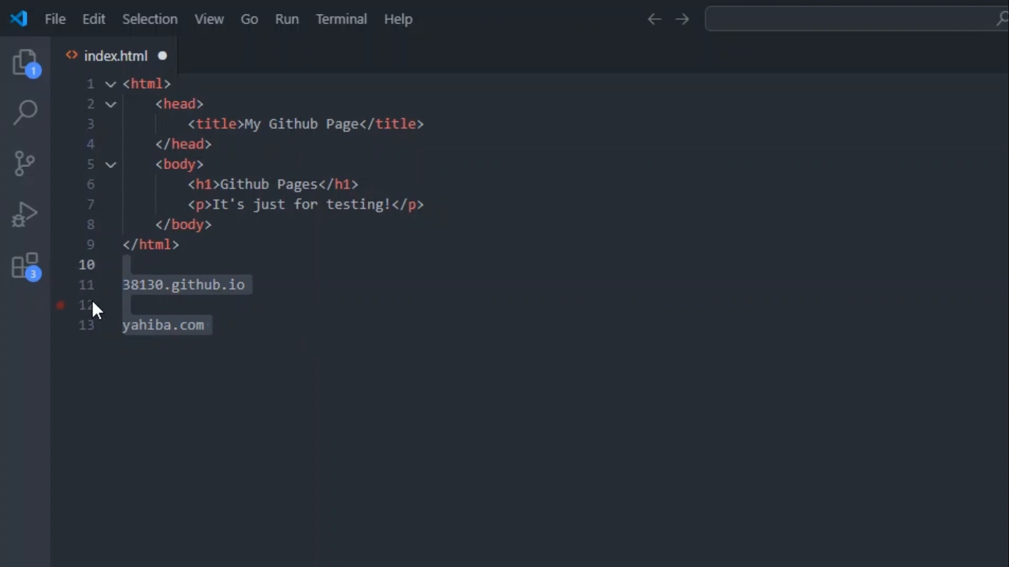
pyautogui.press('BackSpace')
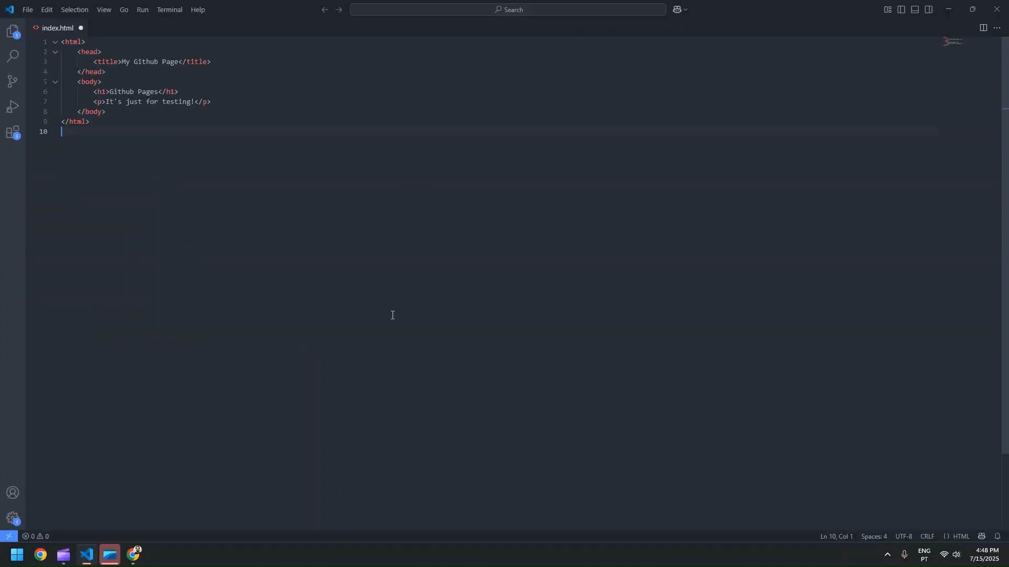
pyautogui.click(950, 12)
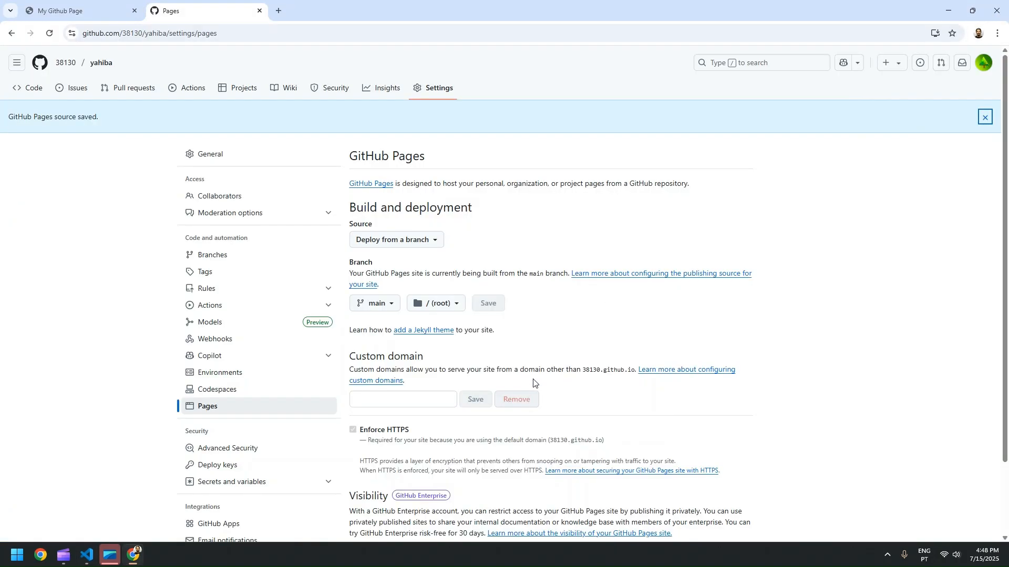
# - Set the GitHub Pages custom domain to yahiba.com, save it and check its DNS status
pyautogui.click(387, 403)
pyautogui.write('yahiba.com')
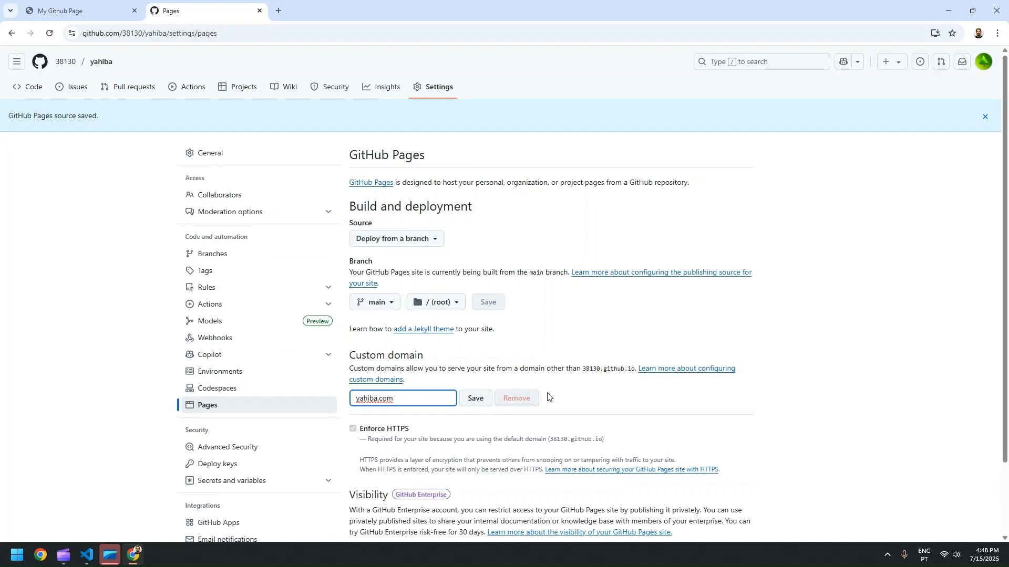
pyautogui.scroll(-2, 547, 396)
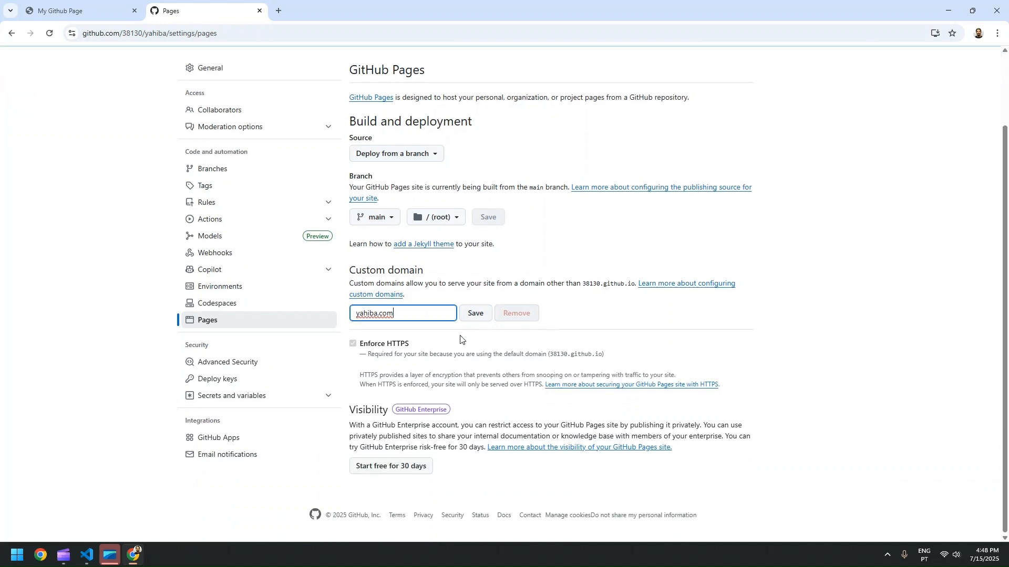
pyautogui.click(476, 314)
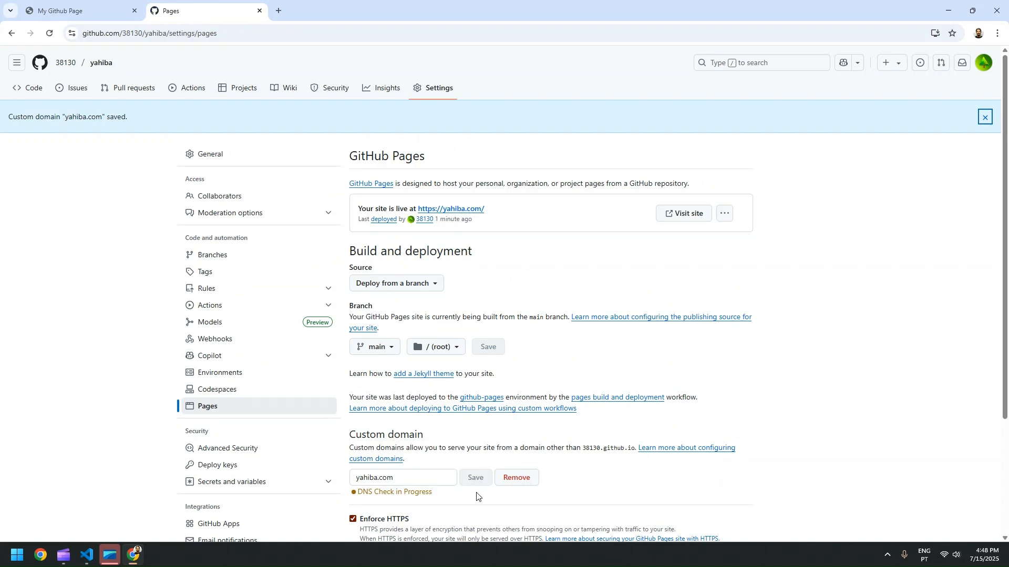
pyautogui.scroll(-4, 481, 510)
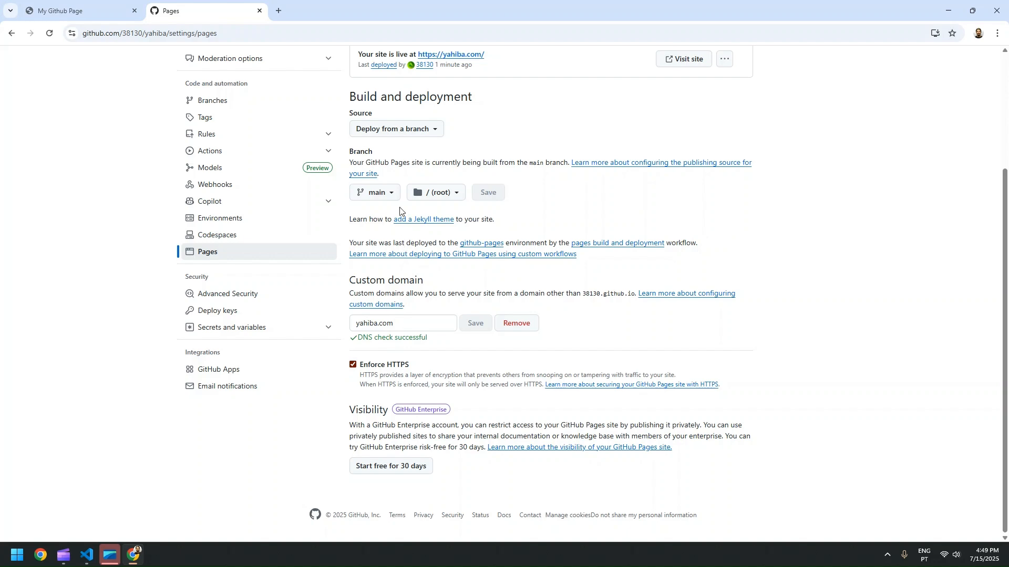
# - Open the yahiba repository's code in a new browser tab and view the domain inside its CNAME file
pyautogui.scroll(3, 400, 257)
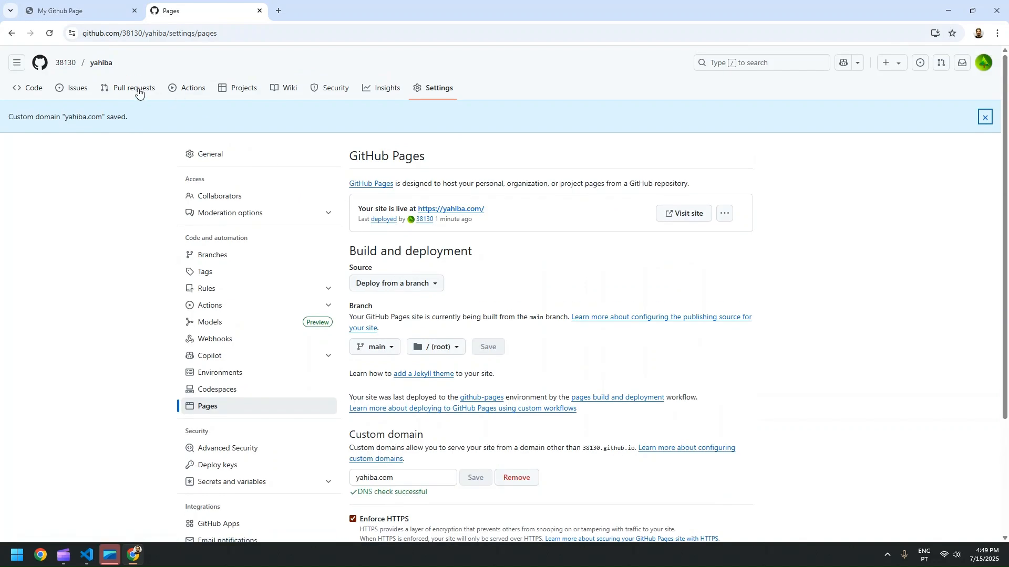
pyautogui.rightClick(37, 89)
pyautogui.click(50, 100)
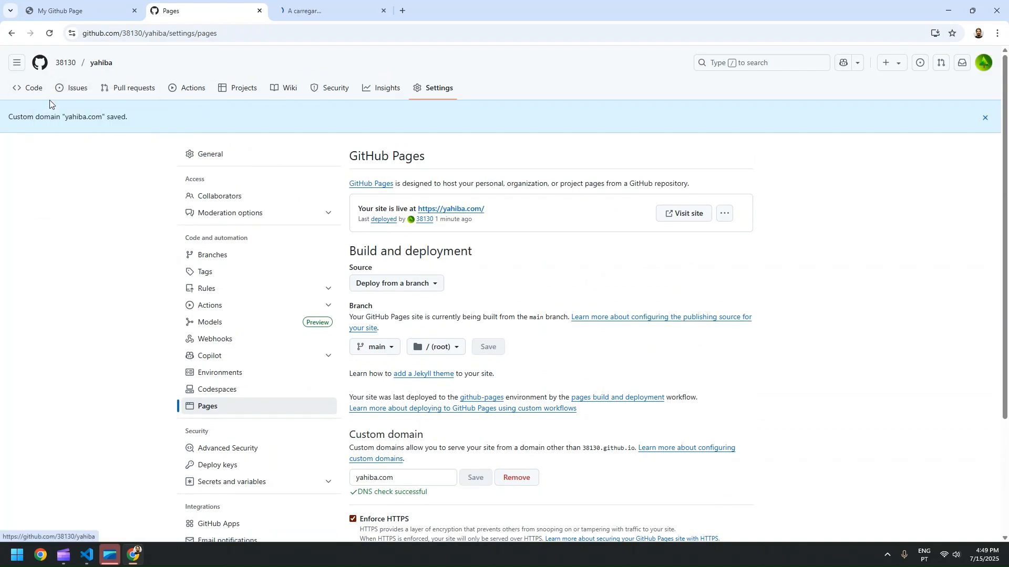
pyautogui.click(315, 11)
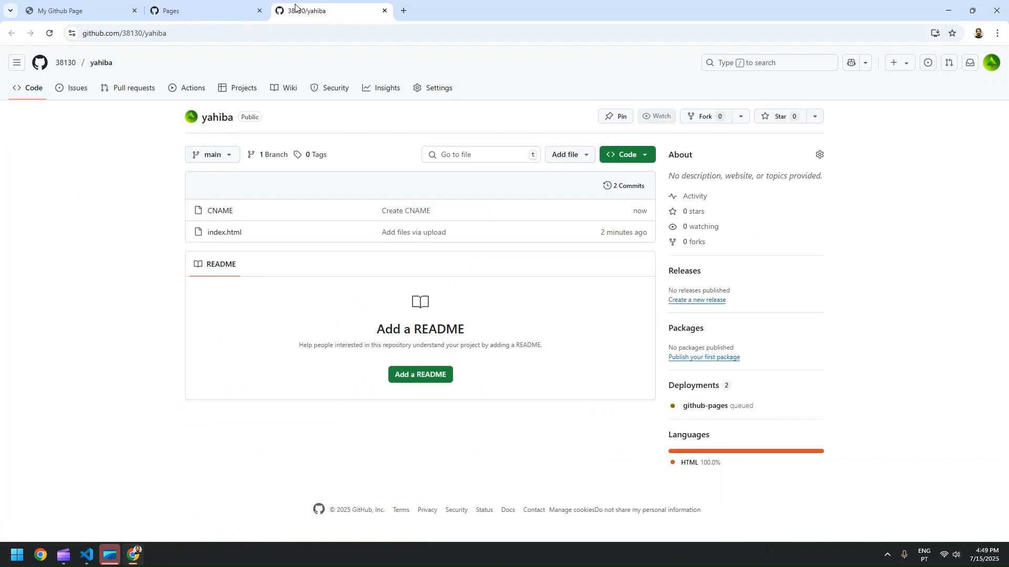
pyautogui.click(222, 213)
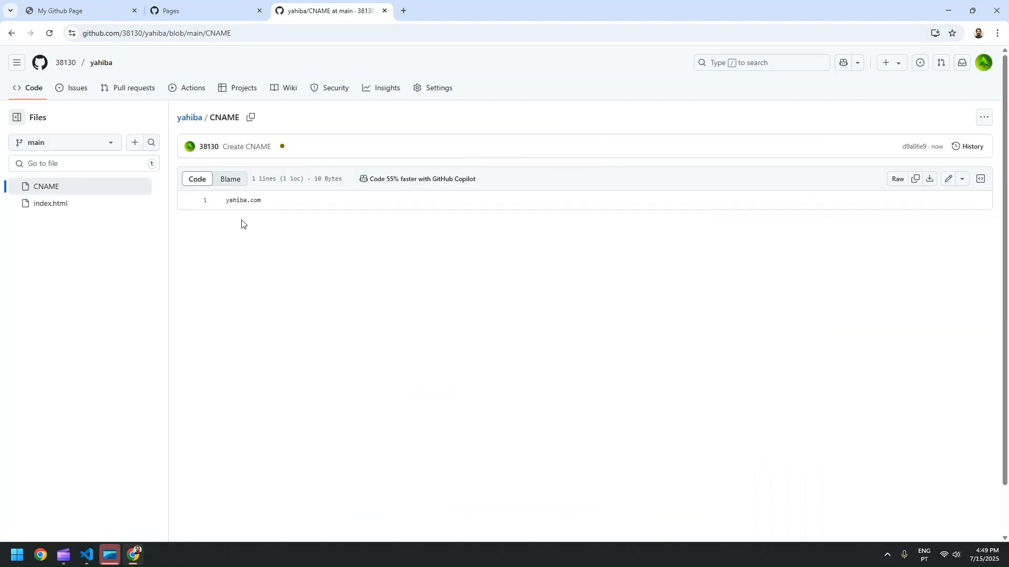
pyautogui.moveTo(228, 203); pyautogui.dragTo(282, 197)
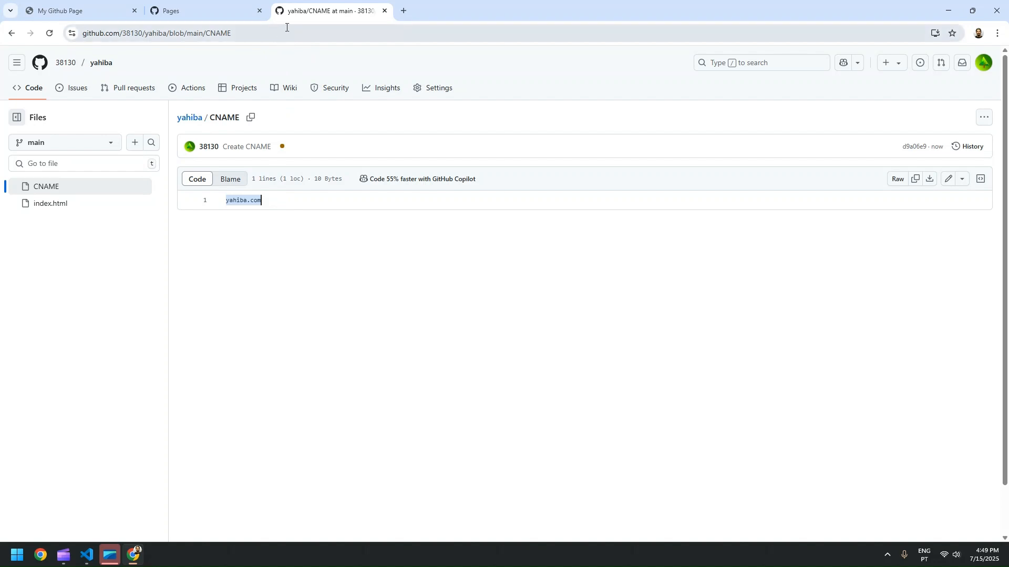
# - Open Namecheap in a new browser tab and sign in with the saved account credentials
pyautogui.click(404, 11)
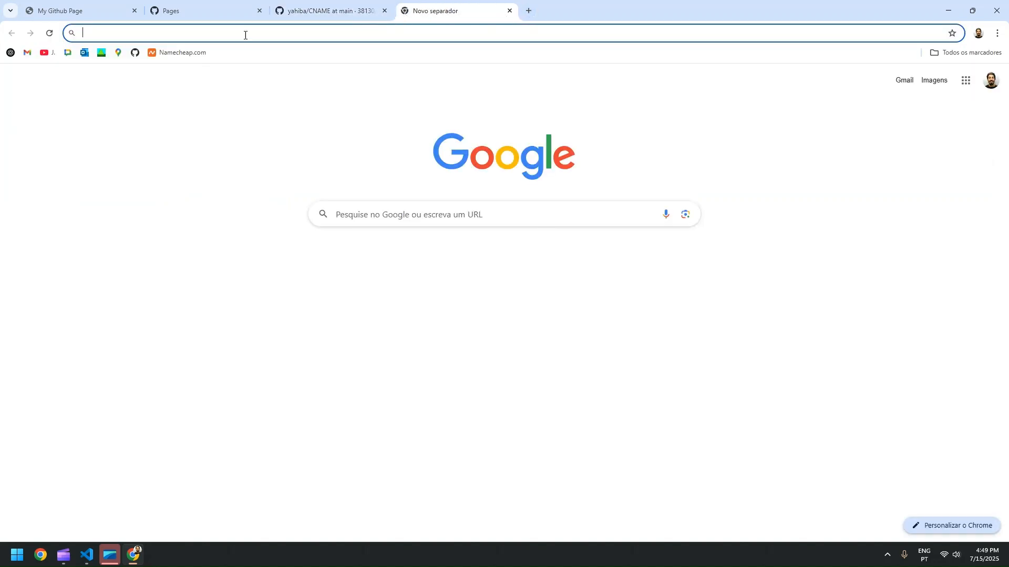
pyautogui.click(183, 53)
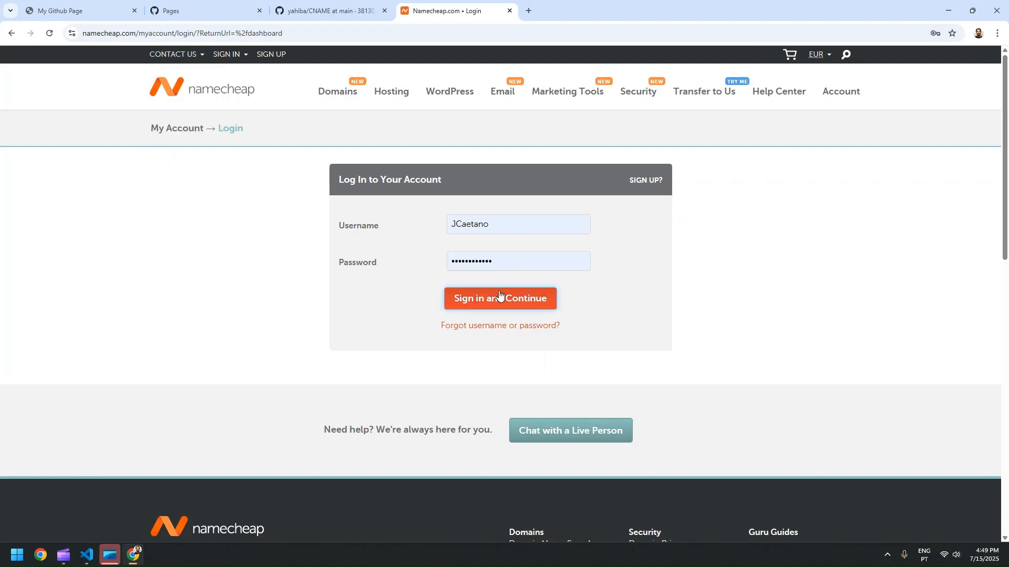
pyautogui.click(500, 297)
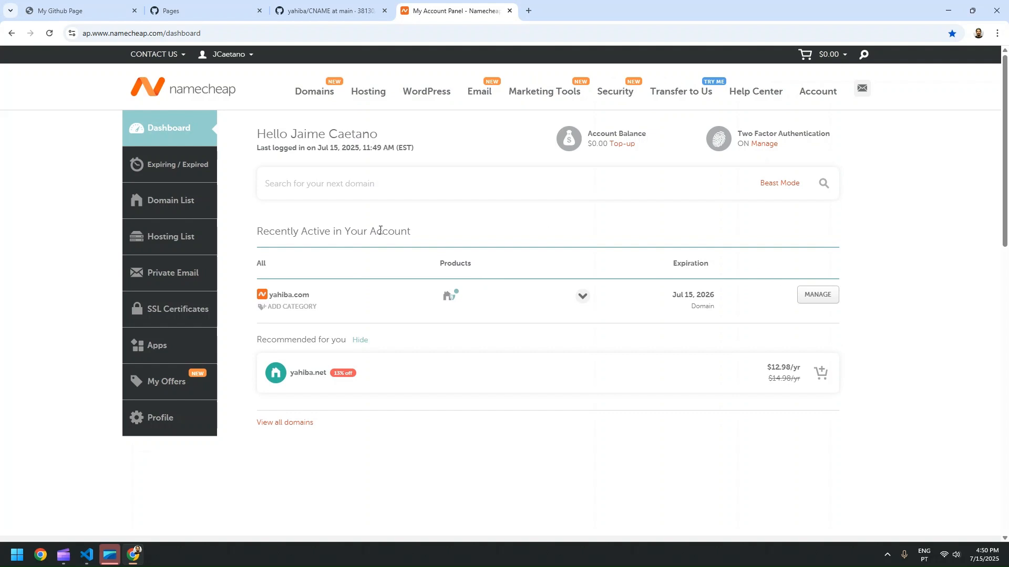
# - Open the Advanced DNS settings of the yahiba.com domain and examine its A and CNAME host records
pyautogui.click(804, 300)
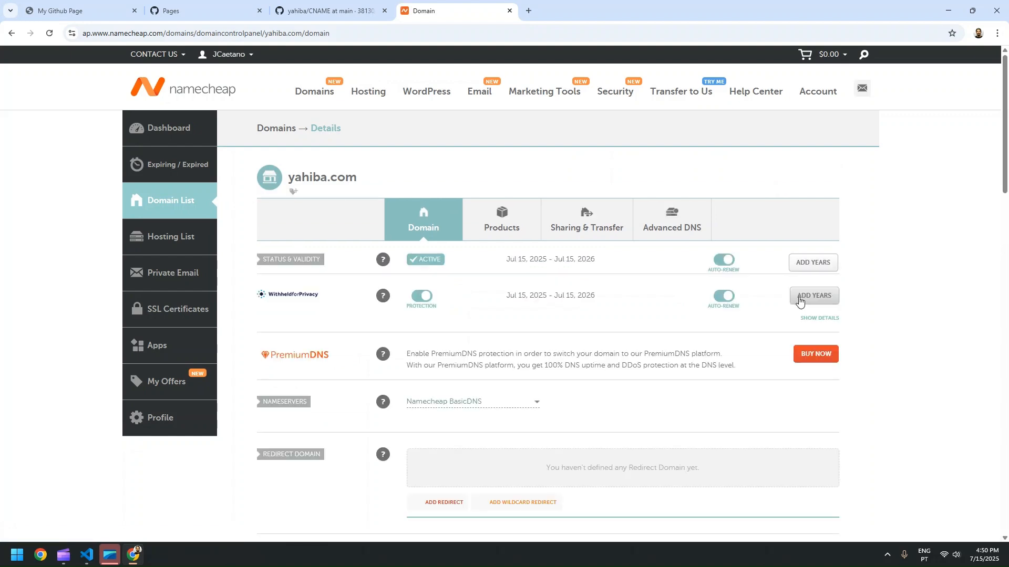
pyautogui.click(690, 229)
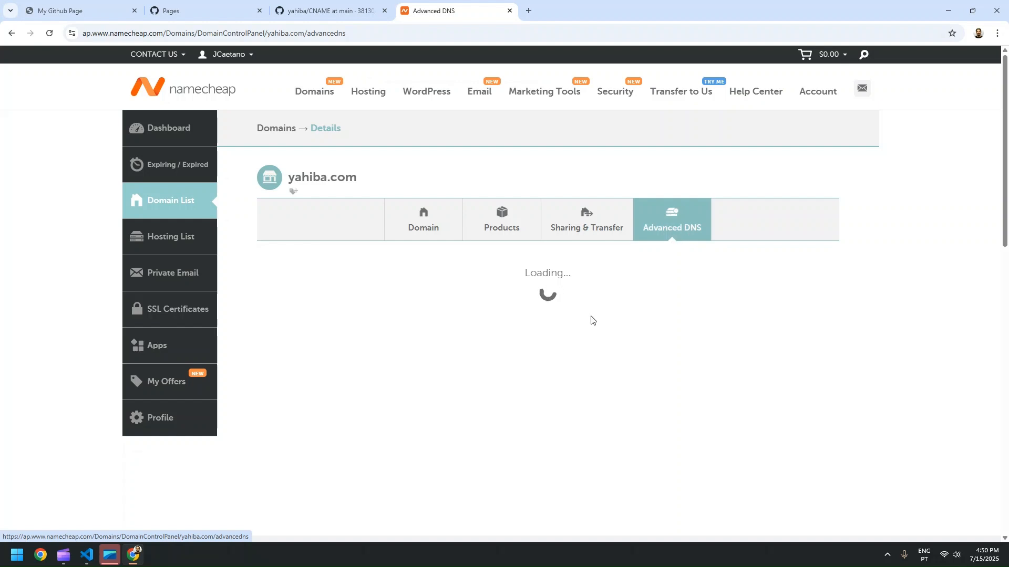
pyautogui.scroll(-3, 591, 347)
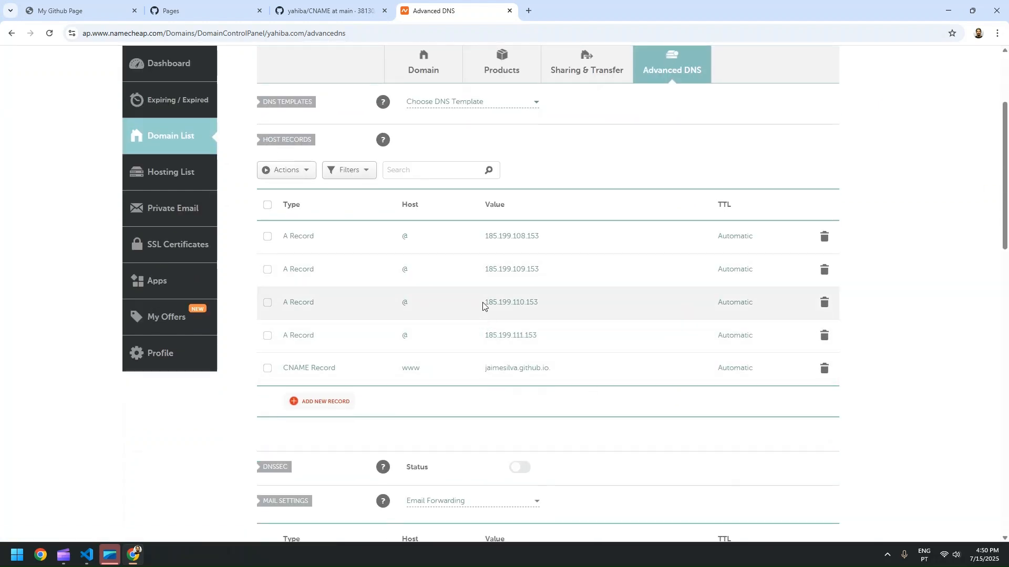
pyautogui.scroll(3, 482, 305)
pyautogui.scroll(-1, 484, 338)
pyautogui.scroll(1, 446, 348)
pyautogui.scroll(-3, 439, 266)
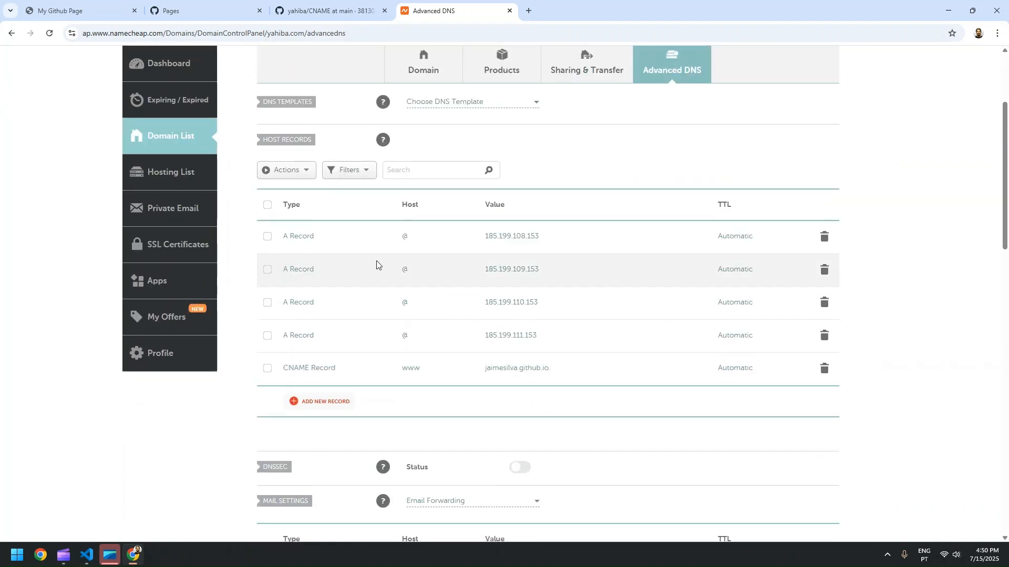
pyautogui.scroll(3, 498, 310)
pyautogui.scroll(-5, 520, 323)
pyautogui.scroll(3, 532, 328)
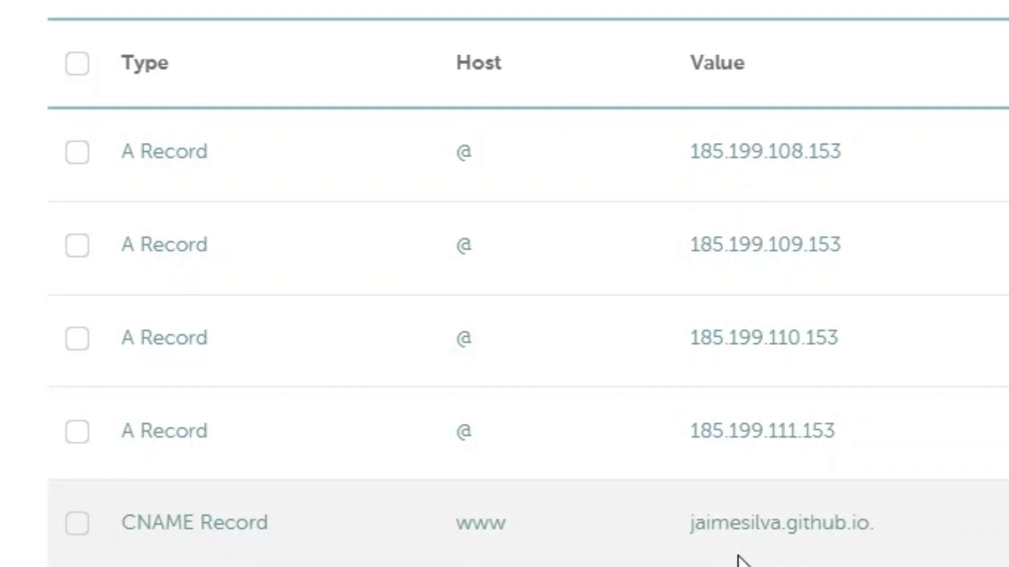
# - Point the www CNAME record to the GitHub account's username followed by ".github.io."
pyautogui.click(749, 531)
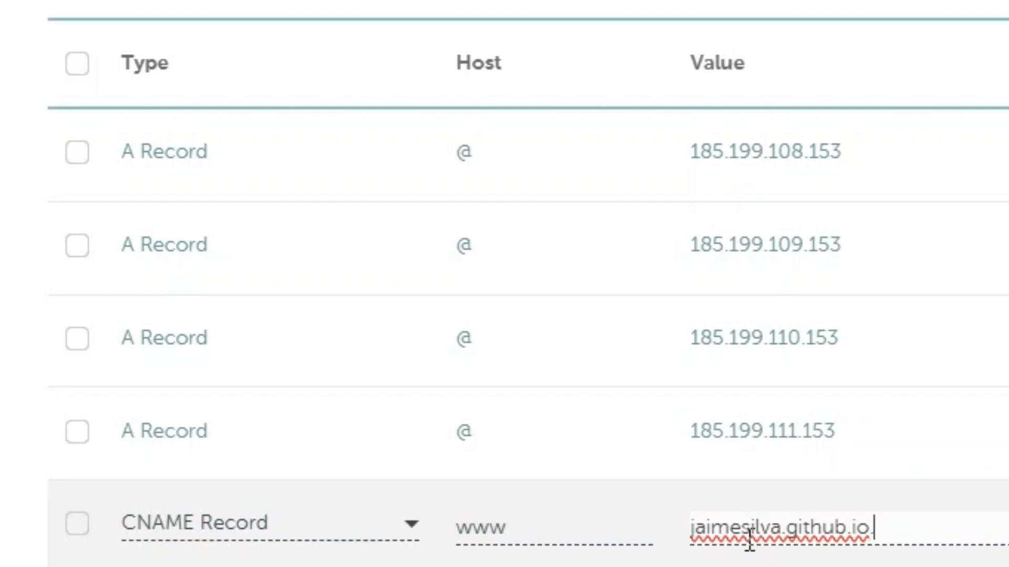
pyautogui.doubleClick(777, 531)
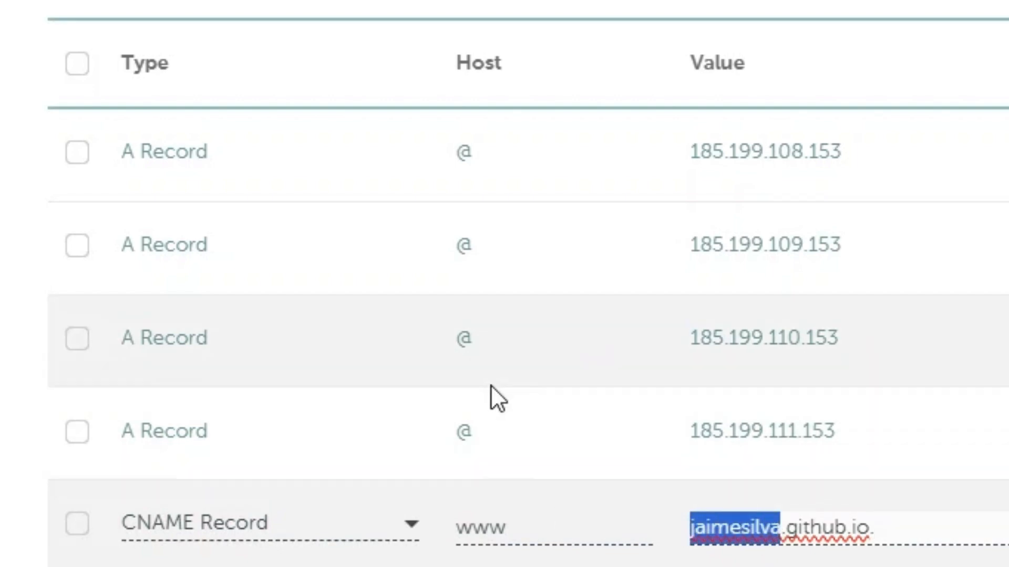
pyautogui.write('38130')
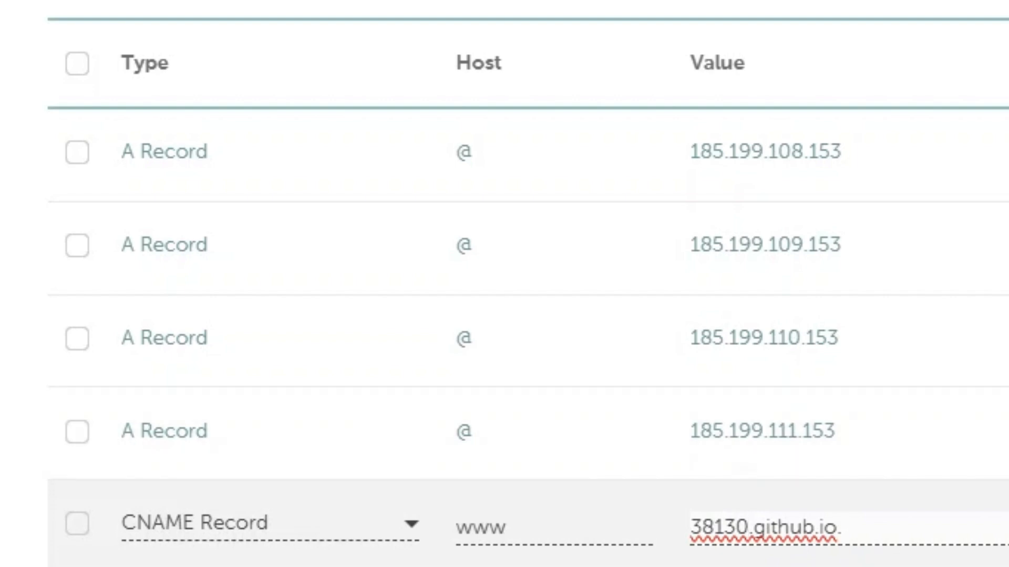
pyautogui.press('Return')
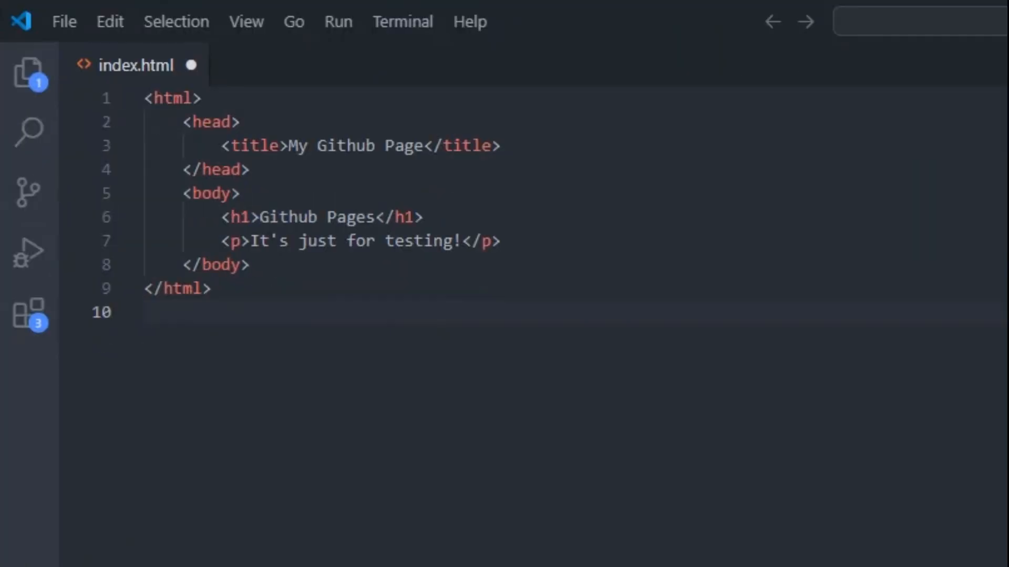
pyautogui.press('Return')
pyautogui.press('Return')
pyautogui.write('yahiba.com')
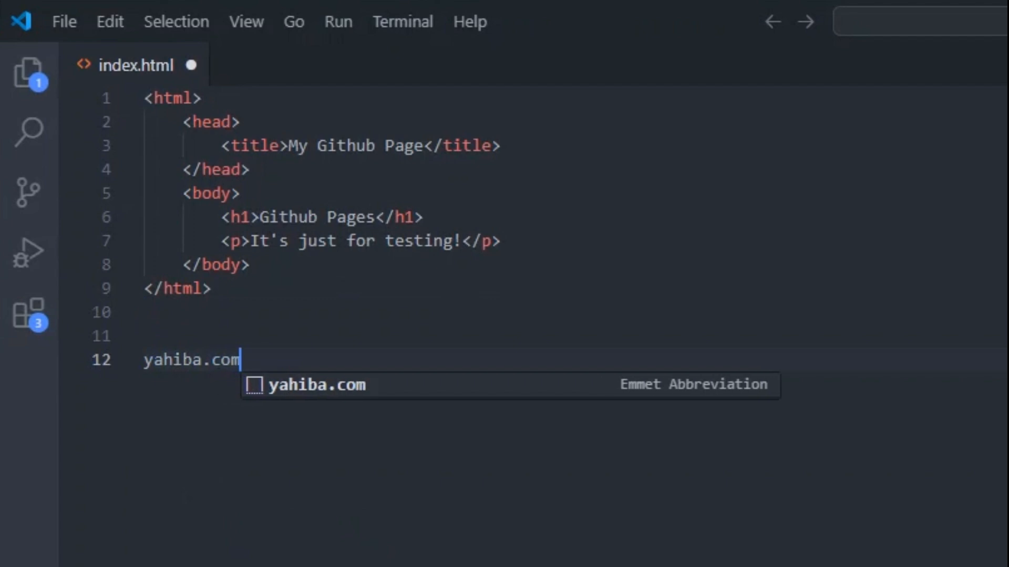
pyautogui.press('Return')
pyautogui.write('www.')
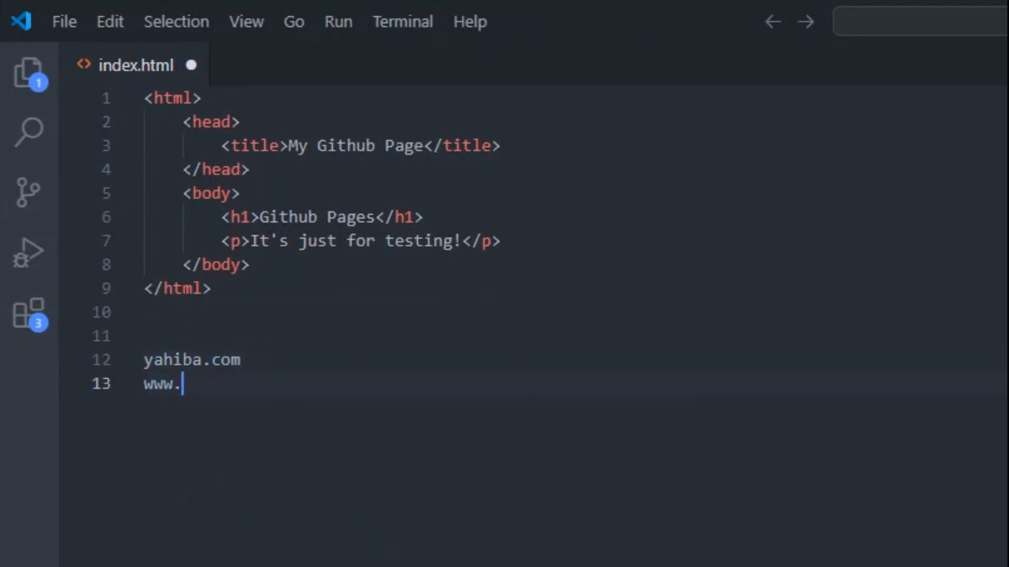
pyautogui.write('yahiba.')
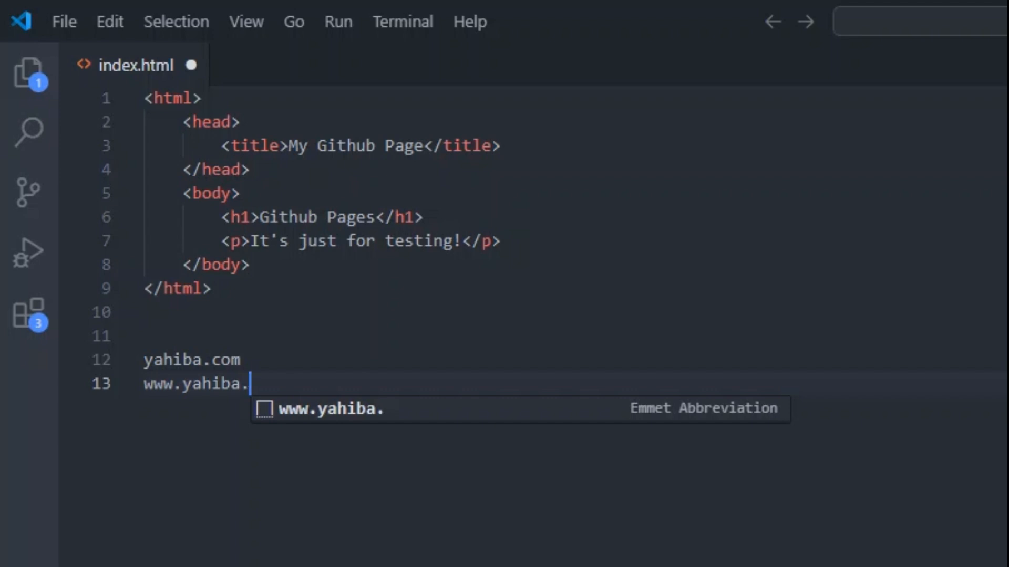
pyautogui.write('com -')
pyautogui.write('>')
pyautogui.press('BackSpace')
pyautogui.write('>')
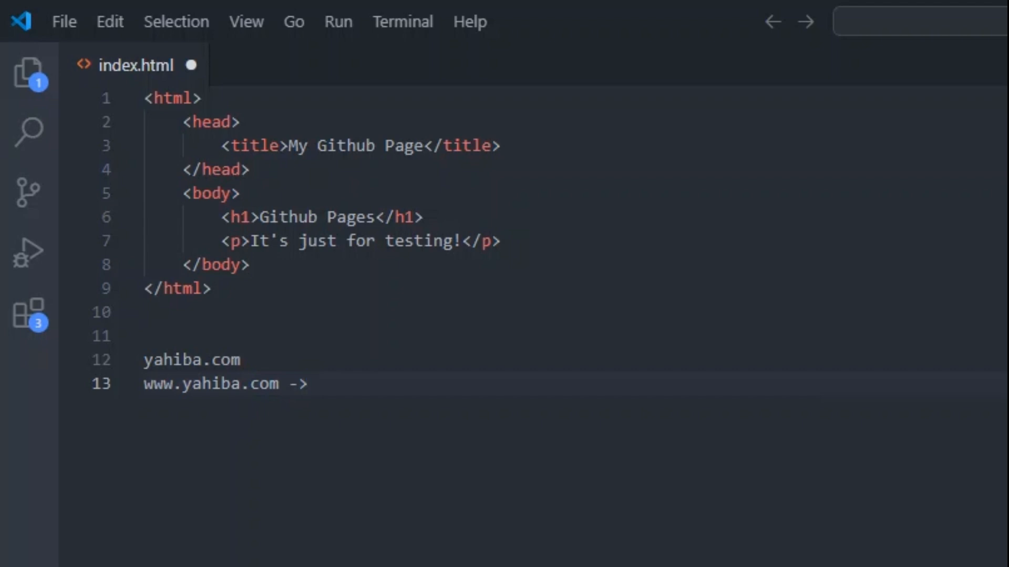
pyautogui.write('ua')
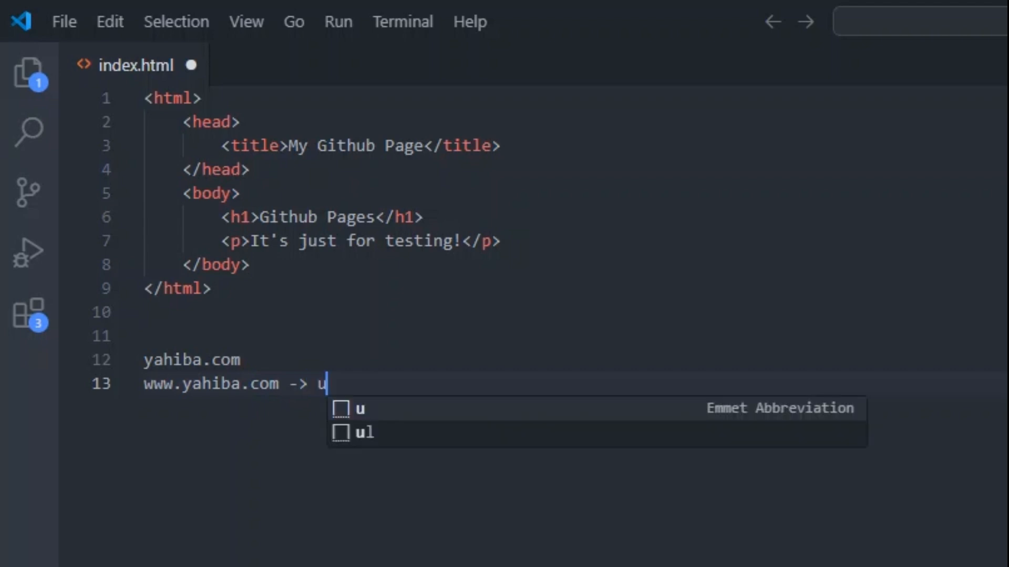
pyautogui.press('BackSpace')
pyautogui.press('BackSpace')
pyautogui.write('yahiba.com')
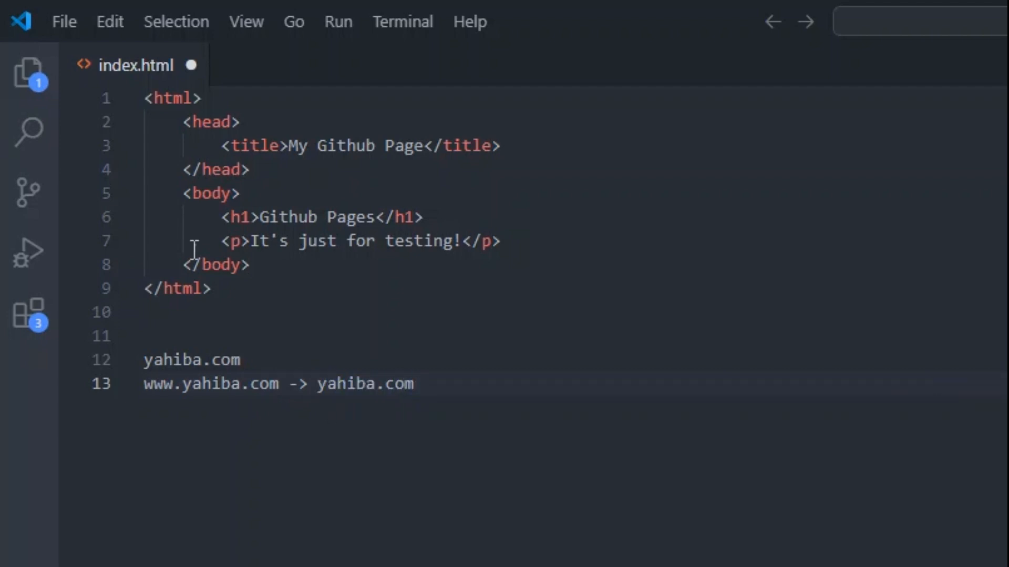
# - Delete the two domain note lines below the closing html tag in index.html
pyautogui.click(286, 362)
pyautogui.click(524, 394)
pyautogui.keyDown('shift'); pyautogui.click(144, 360); pyautogui.keyUp('shift')
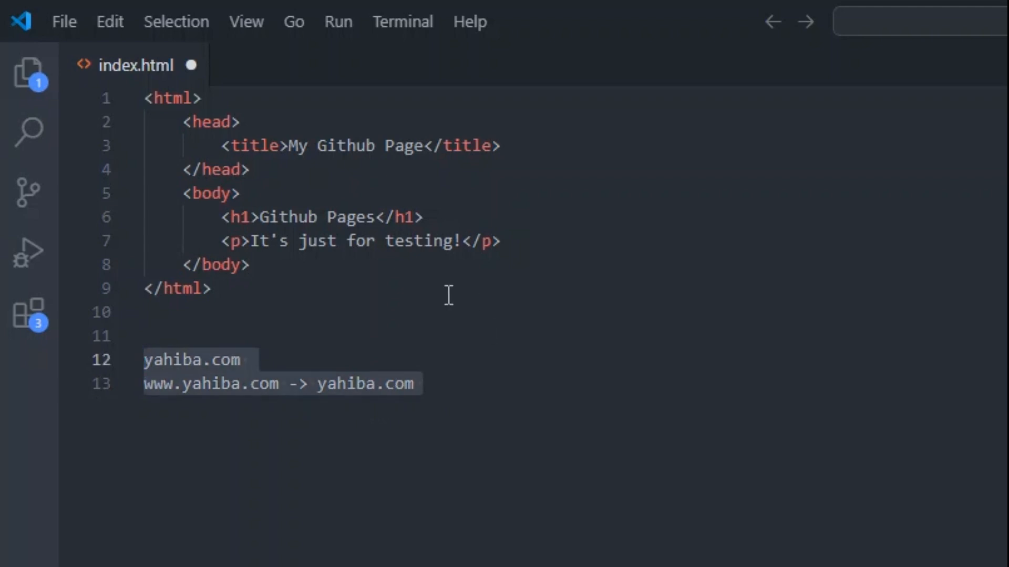
pyautogui.press('BackSpace')
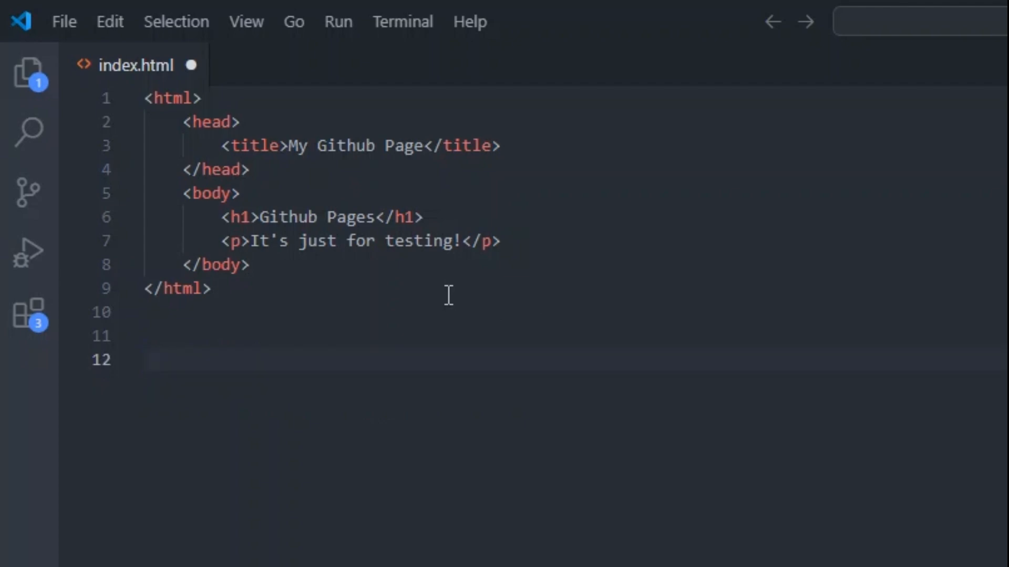
# - Switch to the browser and check the custom domain's DNS status in the yahiba repository's GitHub Pages settings
pyautogui.hotkey('alt', 'Tab')
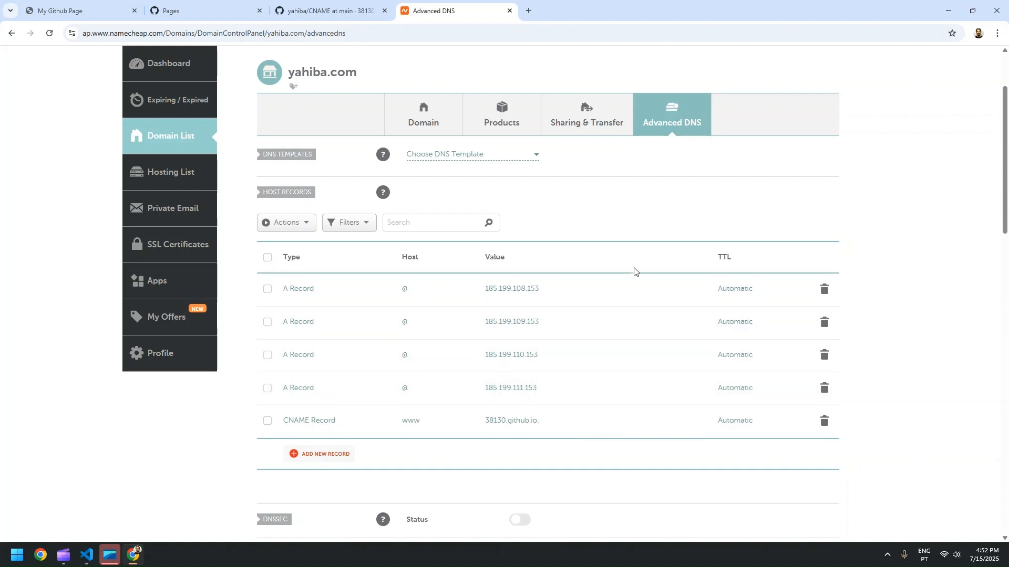
pyautogui.moveTo(385, 203)
pyautogui.click(214, 10)
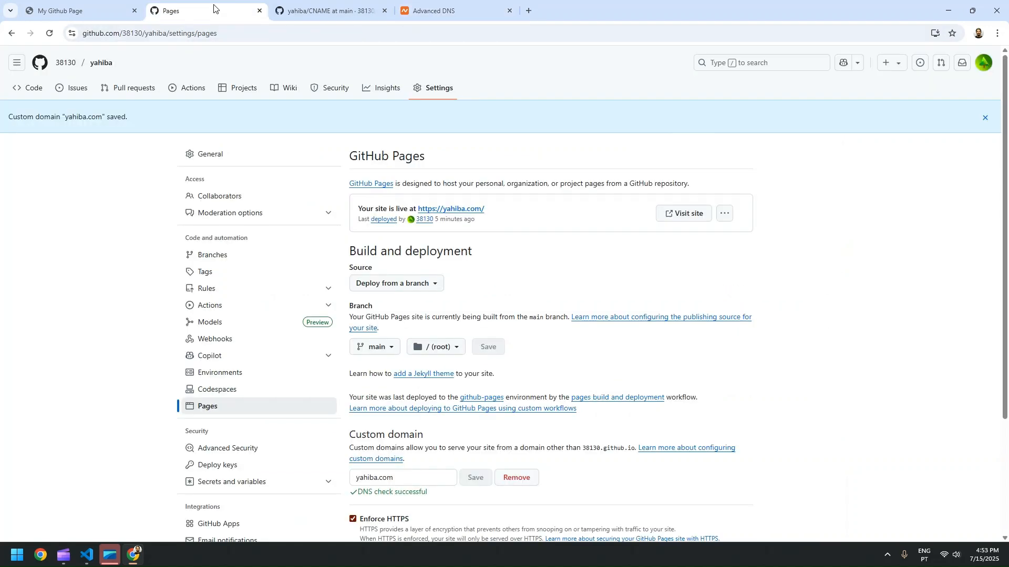
pyautogui.scroll(-3, 547, 344)
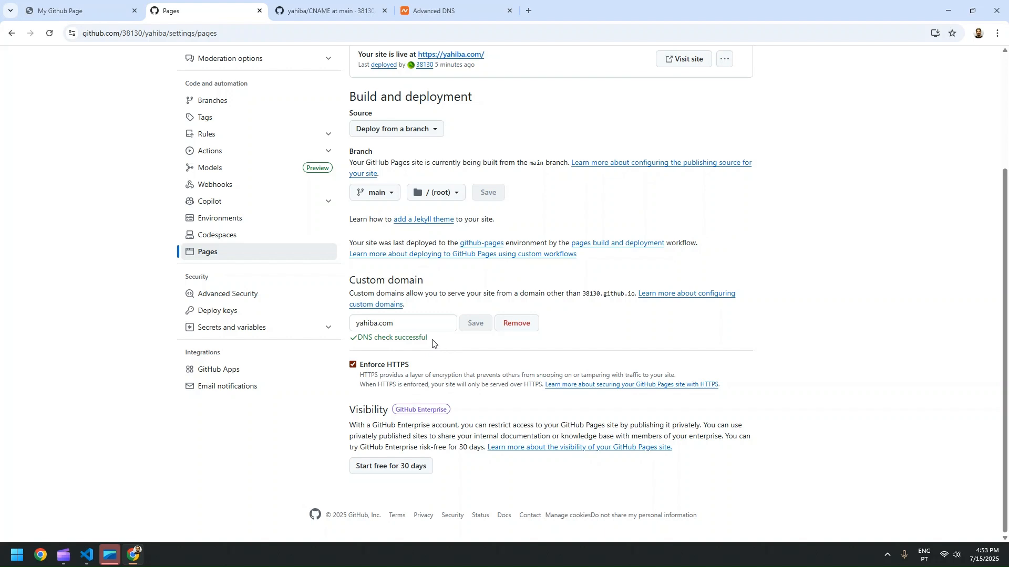
pyautogui.moveTo(438, 343); pyautogui.dragTo(357, 342)
# - Load yahiba.com in a new browser tab to view the published page
pyautogui.click(527, 11)
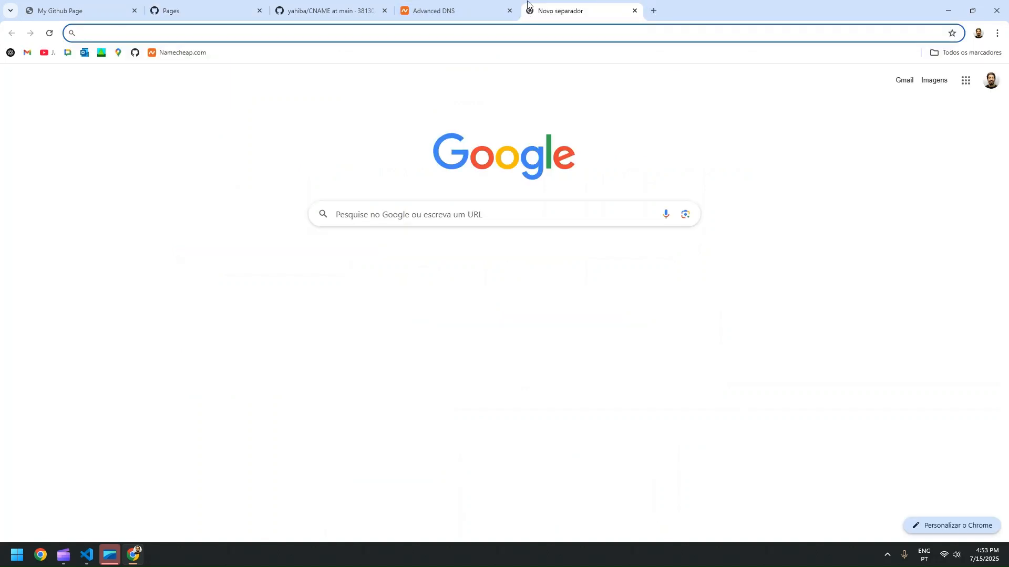
pyautogui.write('yahiba.com')
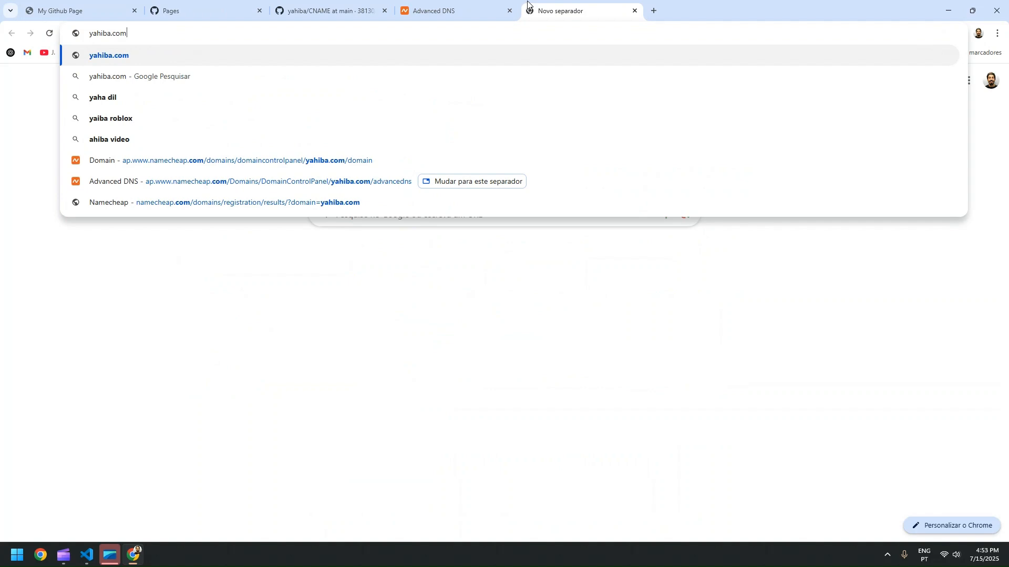
pyautogui.press('Return')
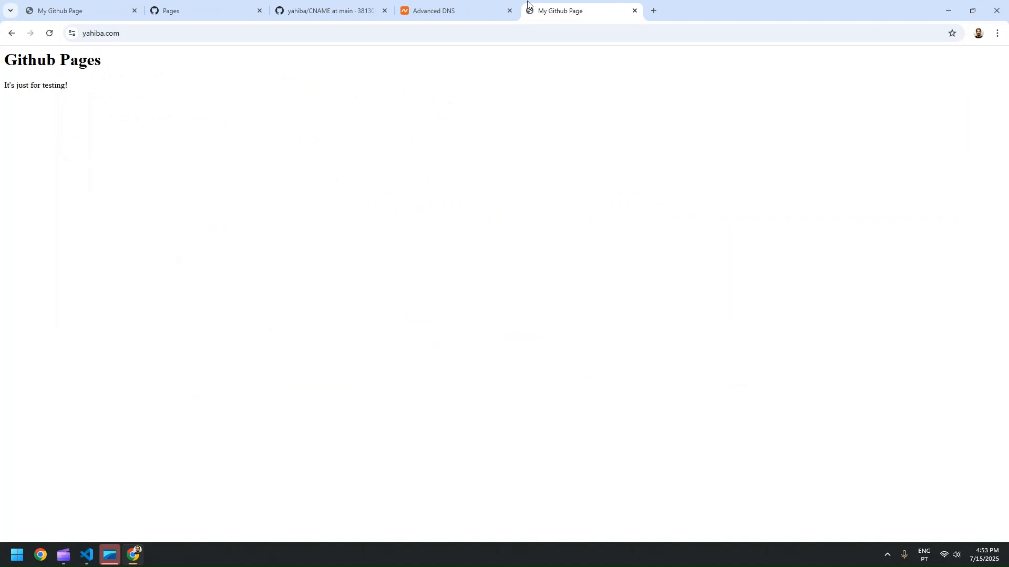
# - Switch to Visual Studio Code and note the account's github.io address and "yahiba.com" below the closing html tag, separated by a blank line
pyautogui.click(475, 11)
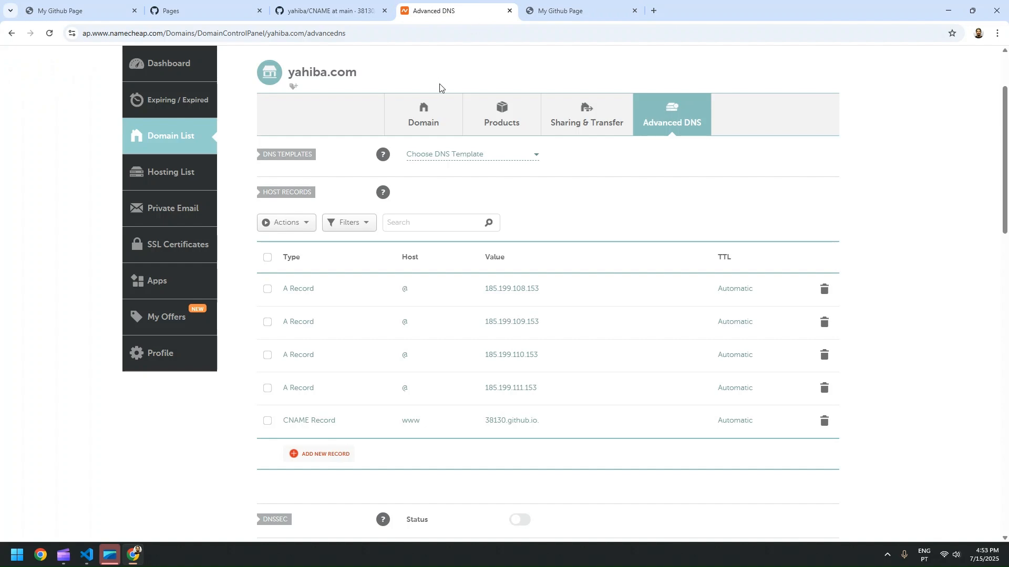
pyautogui.click(86, 555)
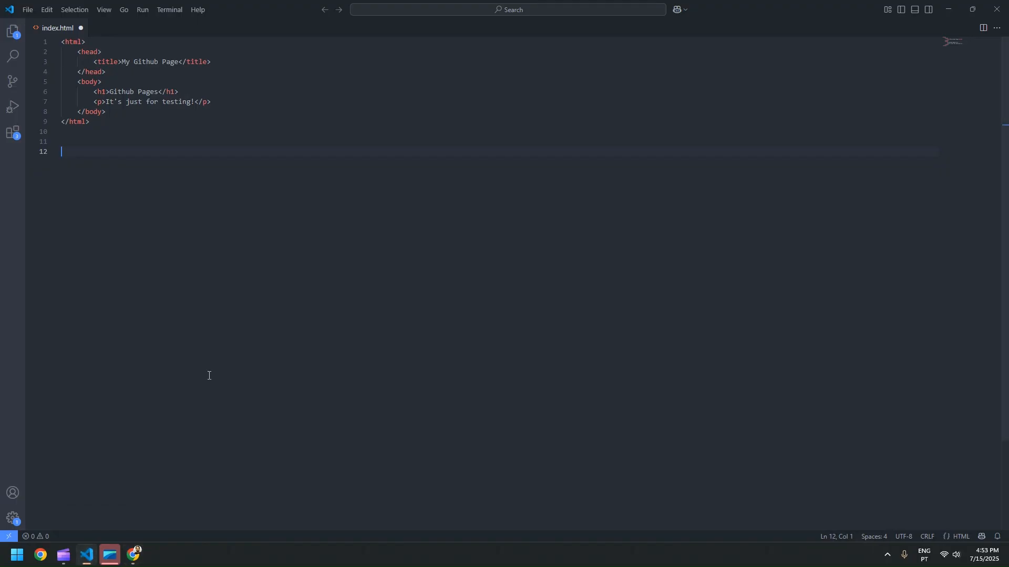
pyautogui.write('38130.github.io  yahiba.com')
pyautogui.click(119, 125)
pyautogui.press('Return')
pyautogui.press('Return')
pyautogui.press('Return')
pyautogui.moveTo(110, 195); pyautogui.dragTo(53, 192)
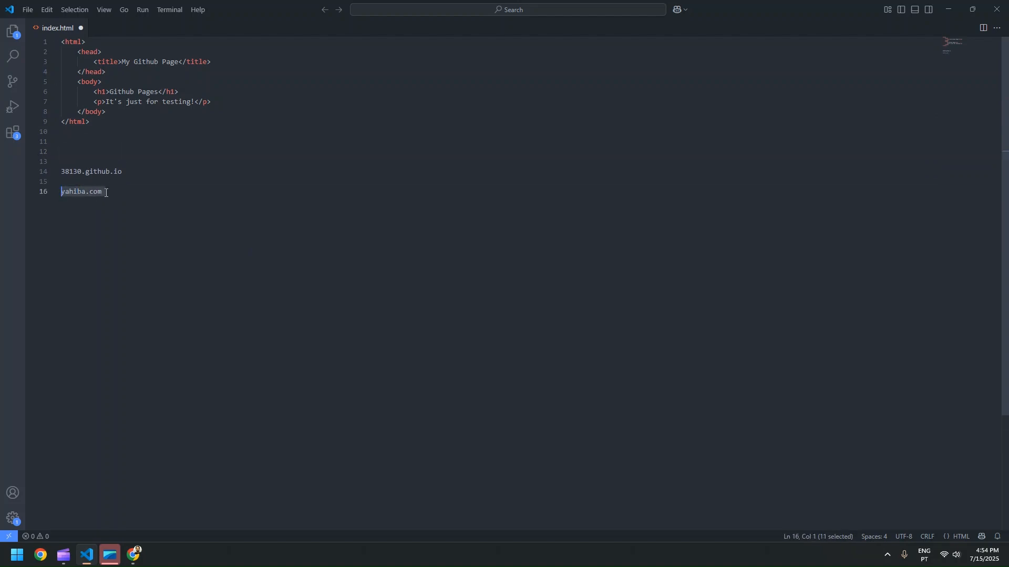
pyautogui.click(151, 190)
pyautogui.moveTo(142, 173); pyautogui.dragTo(29, 172)
pyautogui.click(129, 190)
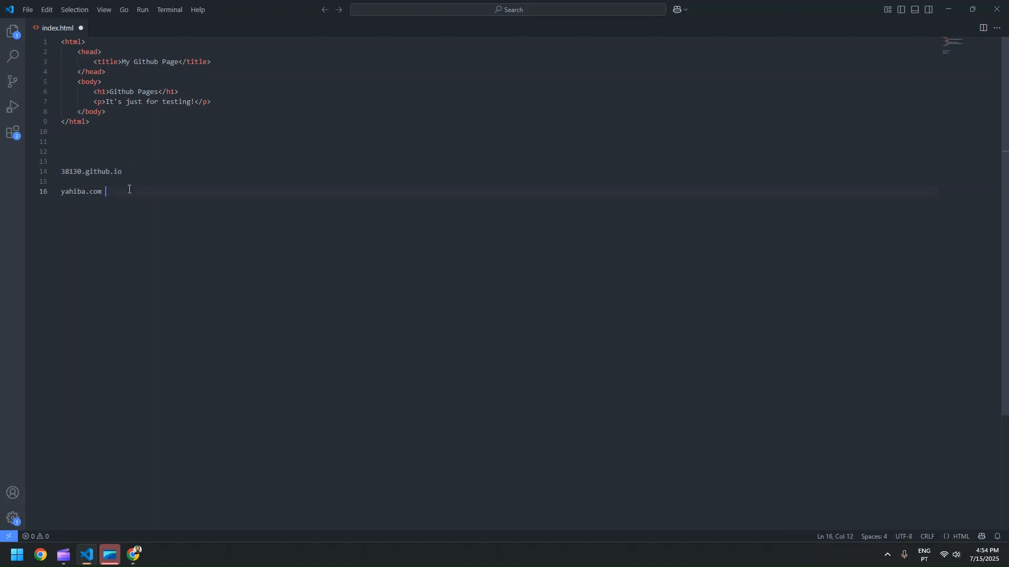
pyautogui.press('Up')
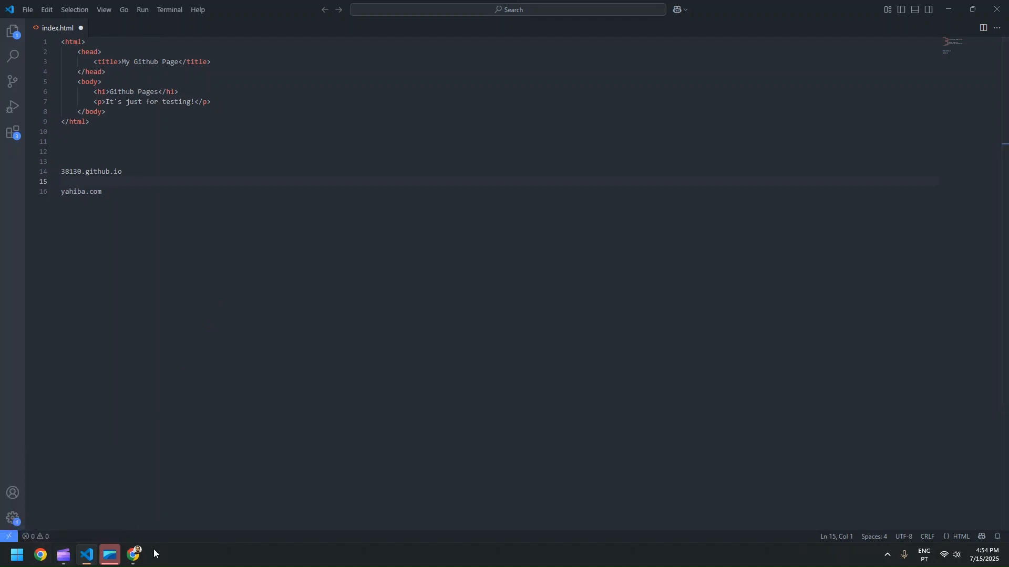
# - Switch back to the browser and examine the heading and paragraph of the live yahiba.com page
pyautogui.click(134, 554)
pyautogui.click(553, 11)
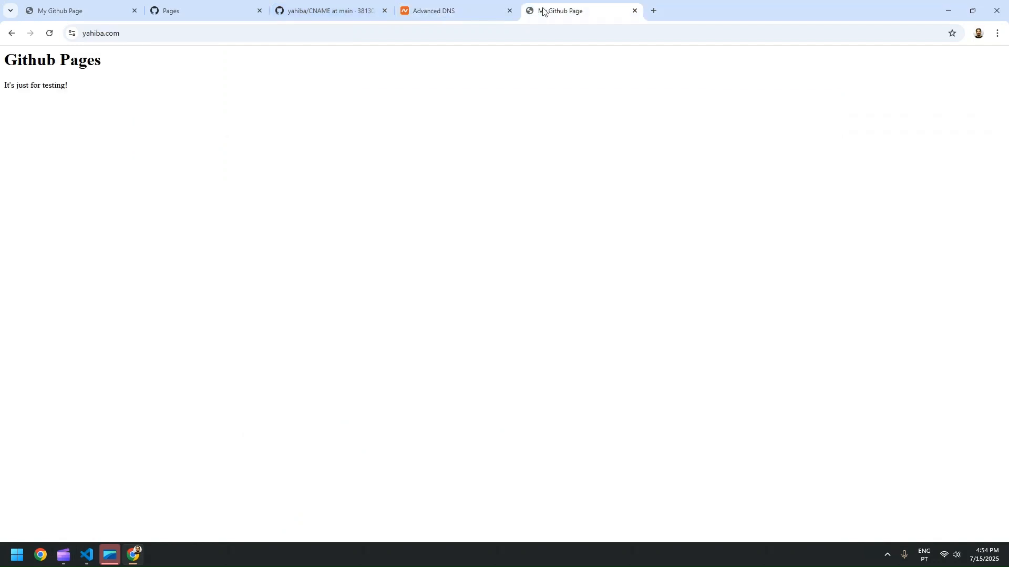
pyautogui.moveTo(79, 86); pyautogui.dragTo(7, 59)
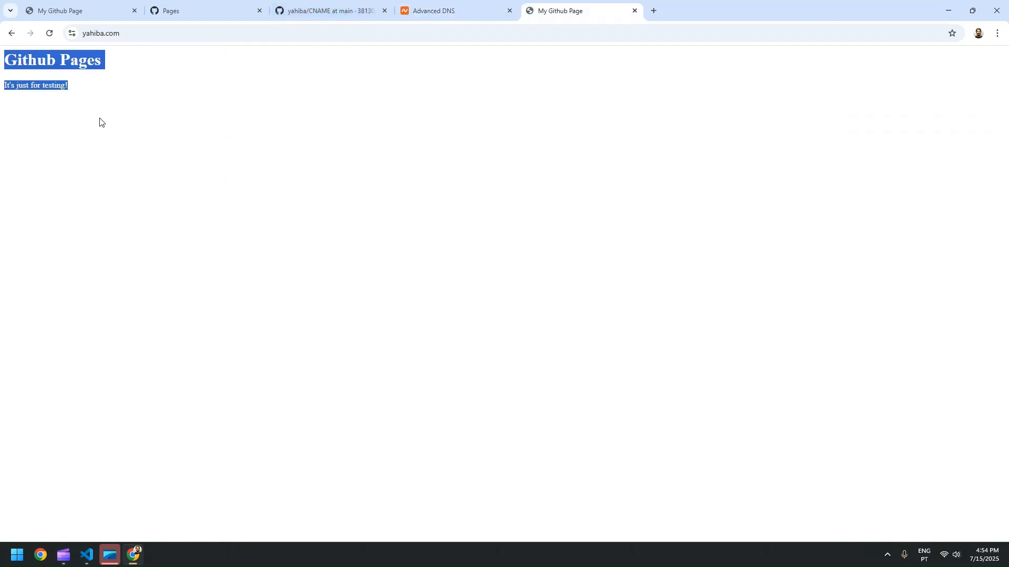
pyautogui.click(58, 92)
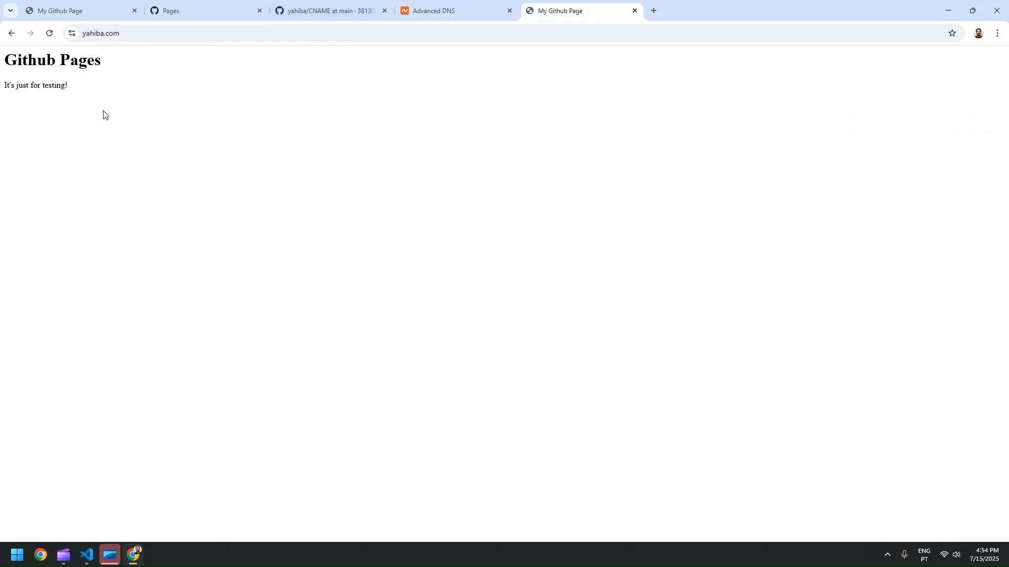